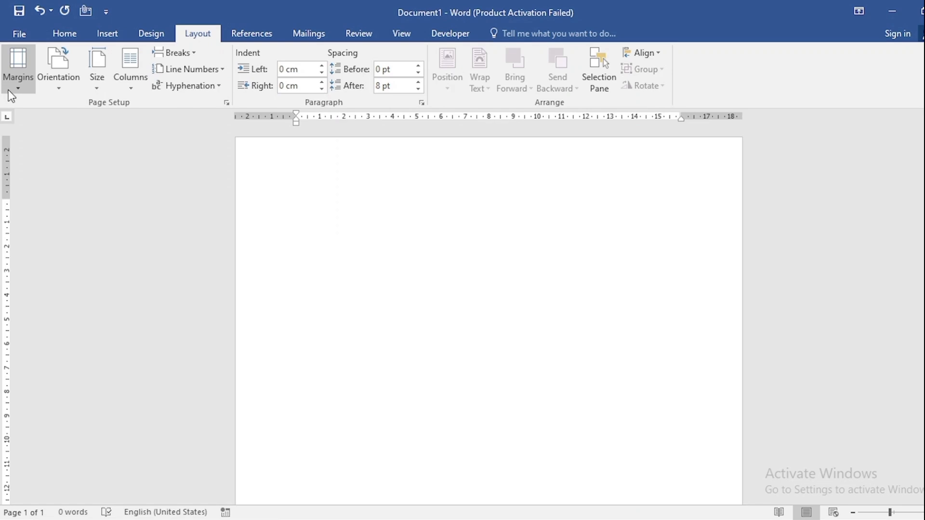
- Set narrow page margins and add a double-line, ½ pt, very dark red box border to the whole document
{"action": "left_click", "coordinate": [10, 89]}
{"action": "left_click", "coordinate": [40, 200]}
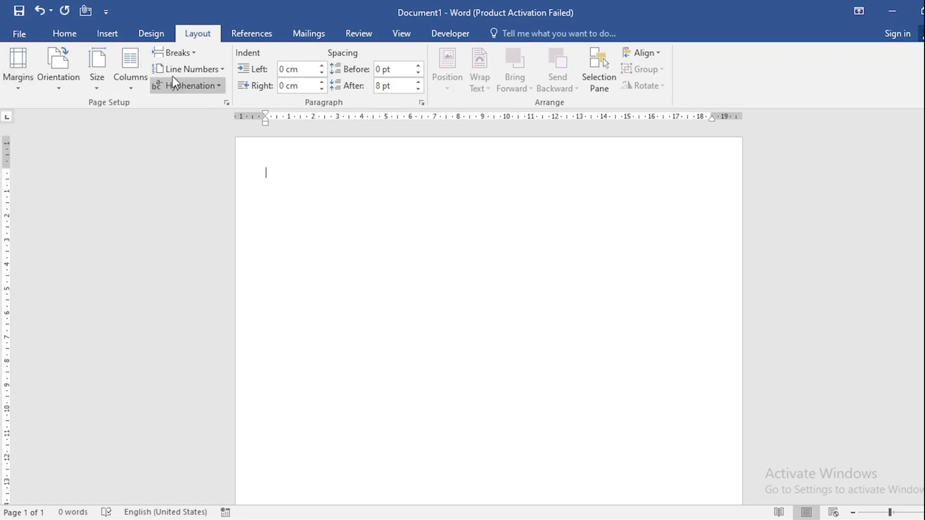
{"action": "left_click", "coordinate": [151, 32]}
{"action": "left_click", "coordinate": [891, 82]}
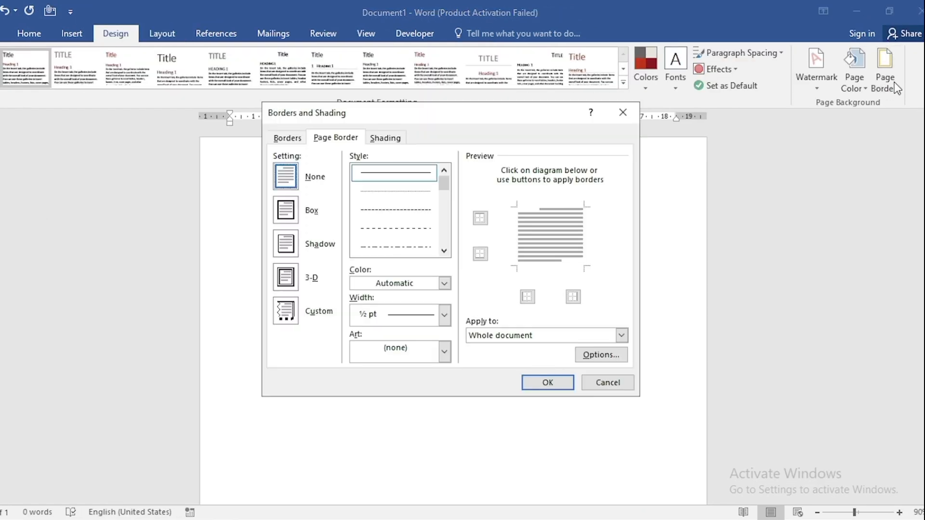
{"action": "left_click", "coordinate": [443, 251]}
{"action": "left_click", "coordinate": [444, 250]}
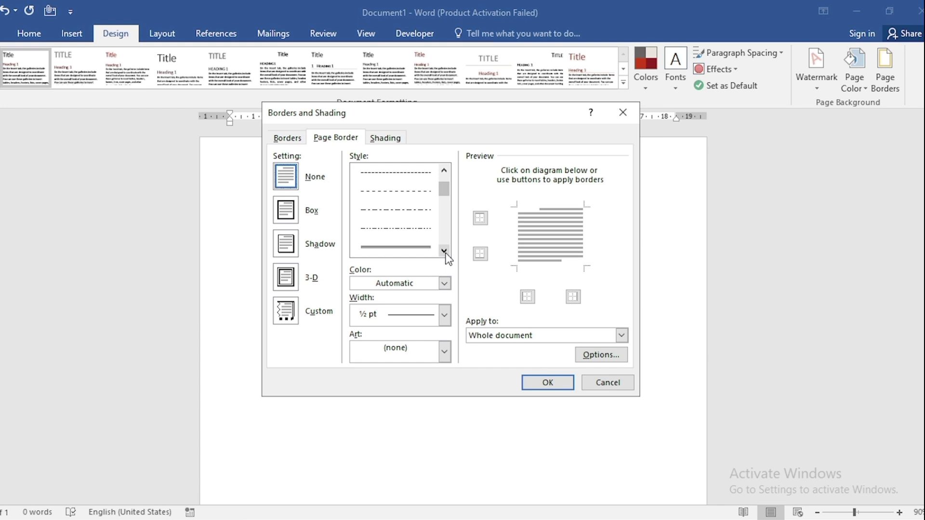
{"action": "left_click", "coordinate": [412, 251]}
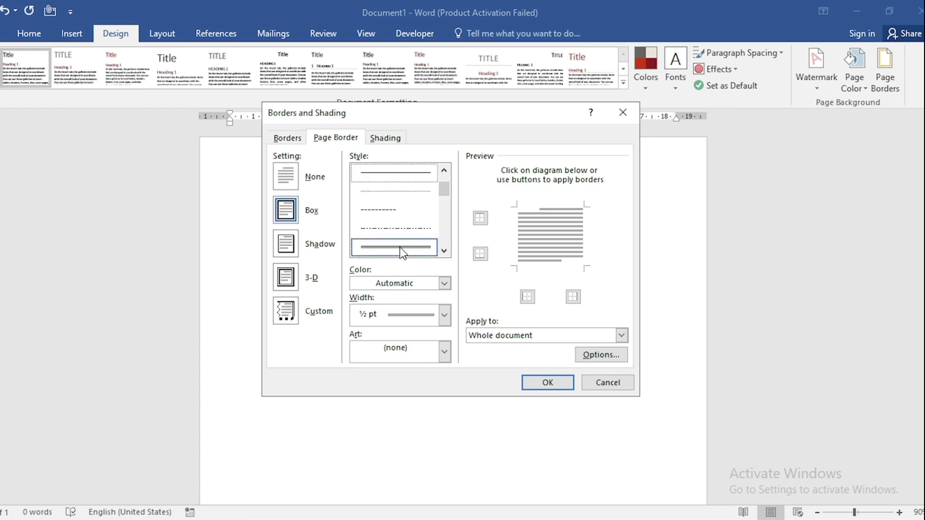
{"action": "left_click", "coordinate": [443, 283]}
{"action": "left_click", "coordinate": [417, 382]}
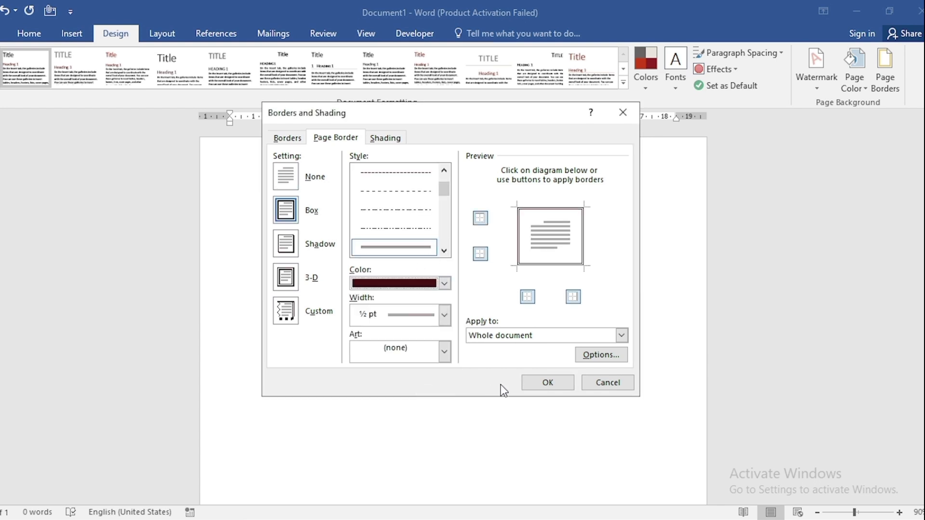
{"action": "left_click", "coordinate": [544, 383]}
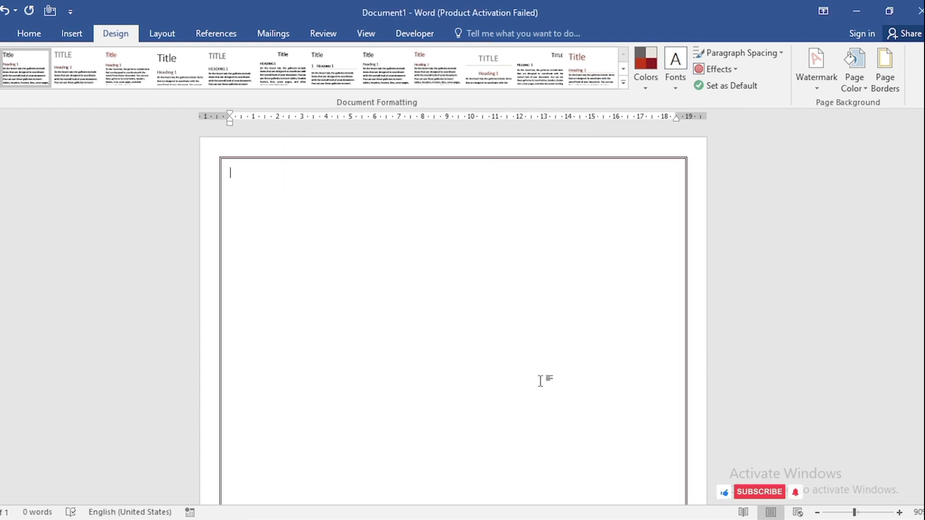
- Draw a roughly square text box in the upper-left corner of the page, just inside the border
{"action": "left_click", "coordinate": [73, 34]}
{"action": "left_click", "coordinate": [157, 77]}
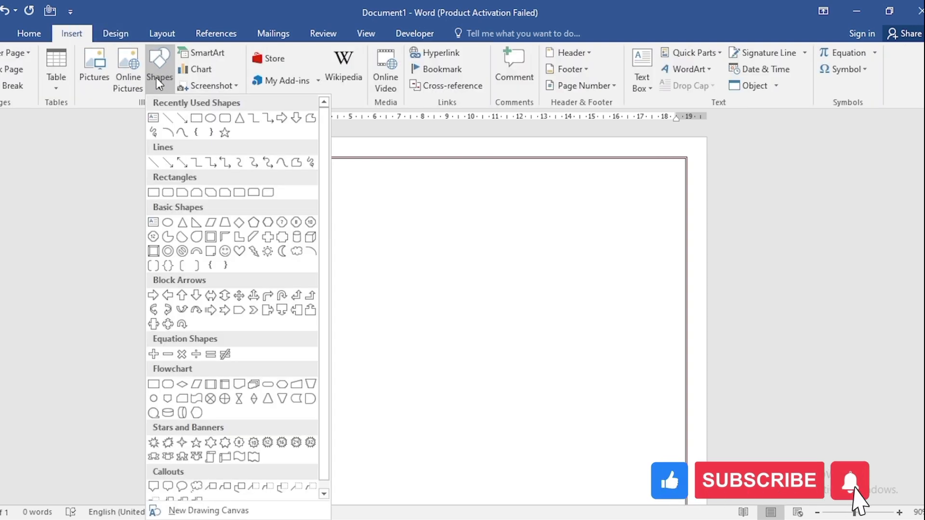
{"action": "left_click", "coordinate": [154, 119]}
{"action": "mouse_move", "coordinate": [228, 168]}
{"action": "left_mouse_down"}
{"action": "mouse_move", "coordinate": [296, 204]}
{"action": "mouse_move", "coordinate": [360, 262]}
{"action": "mouse_move", "coordinate": [362, 279]}
{"action": "left_mouse_up"}
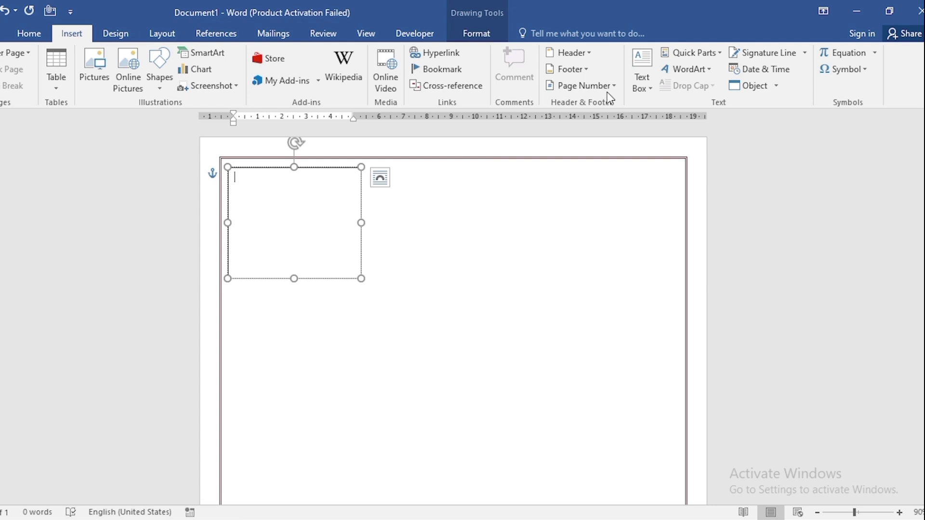
- Insert the corner ornament symbol with character code 0055 from the 12Akruti Image font into the text box
{"action": "left_click", "coordinate": [850, 72]}
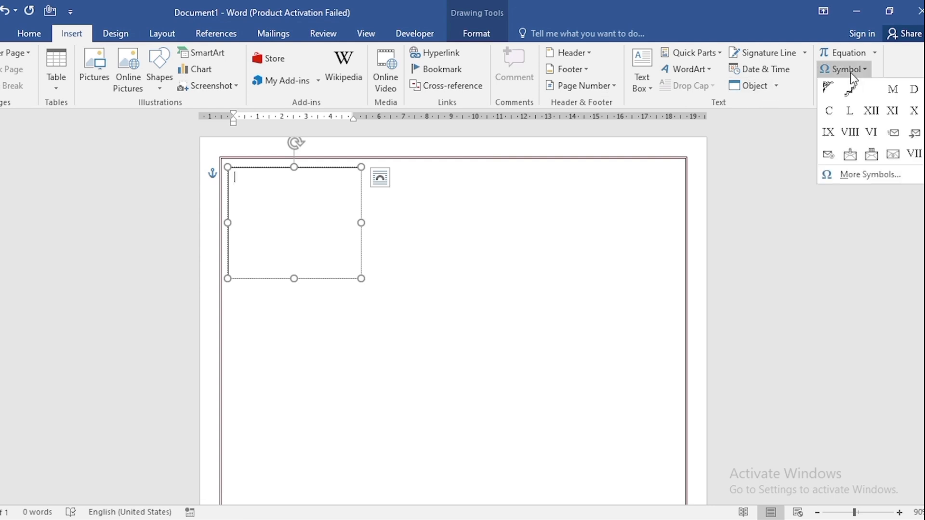
{"action": "left_click", "coordinate": [856, 174]}
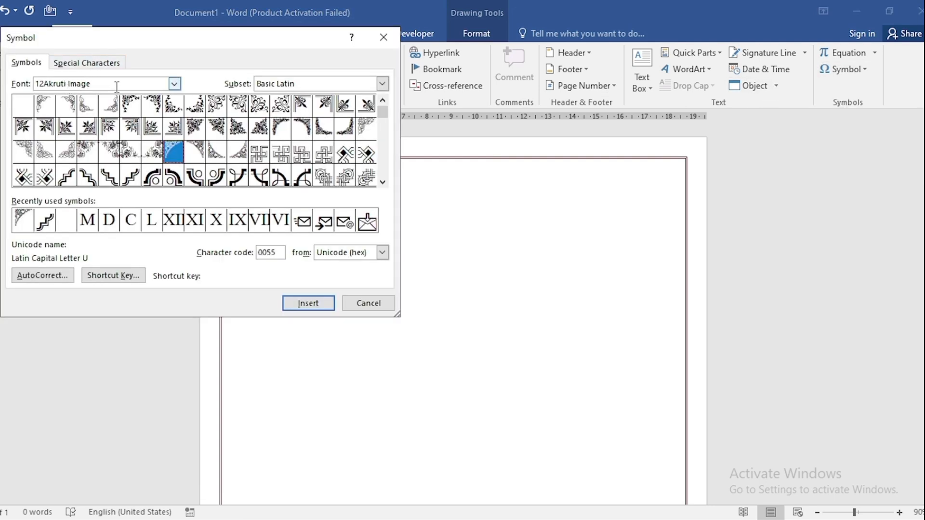
{"action": "left_click", "coordinate": [309, 305]}
{"action": "left_click", "coordinate": [378, 305]}
- Set the ornament's font size to 170 and enlarge its text box to about 6.44 cm wide by 6.5 cm high
{"action": "key", "text": "shift+Left"}
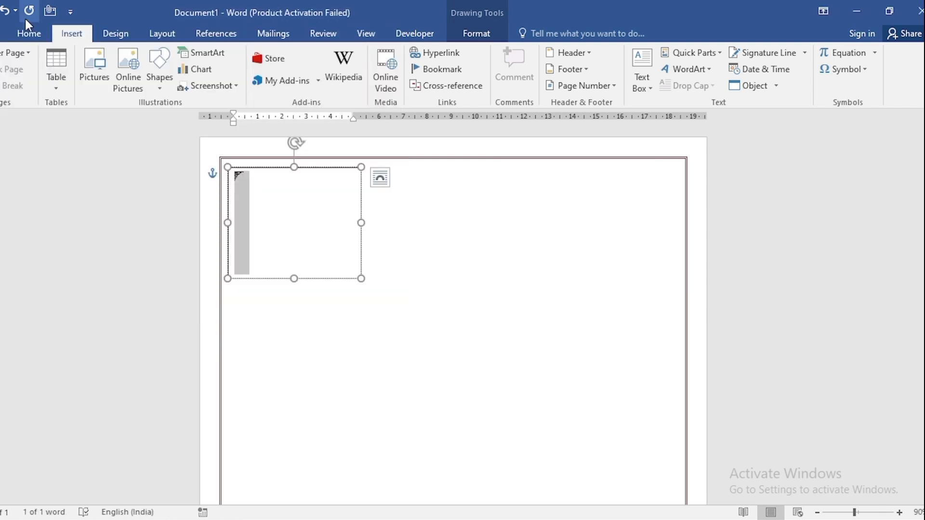
{"action": "left_click", "coordinate": [24, 37]}
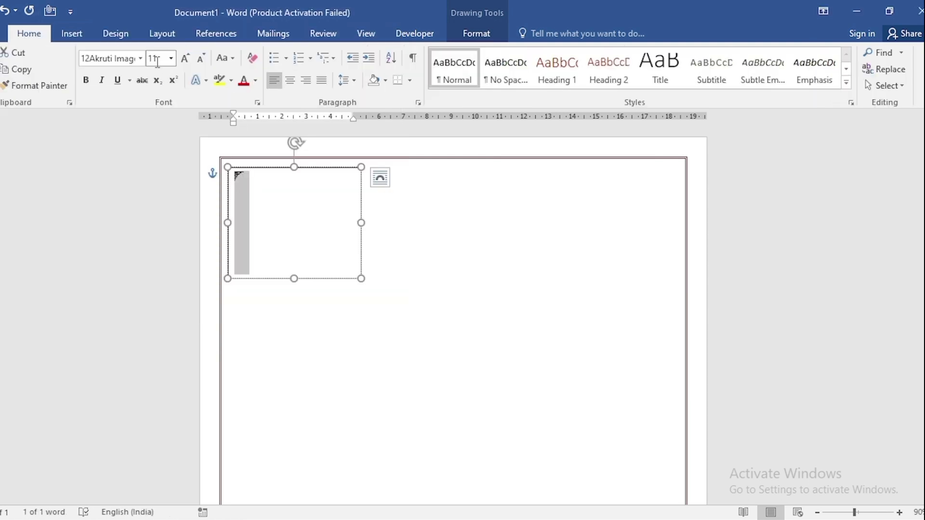
{"action": "left_click", "coordinate": [157, 61]}
{"action": "type", "text": "170"}
{"action": "key", "text": "Return"}
{"action": "left_click_drag", "start_coordinate": [362, 278], "coordinate": [384, 325]}
- Format the ornament's text box with no fill, no outline and a very dark red text fill
{"action": "left_click", "coordinate": [457, 37]}
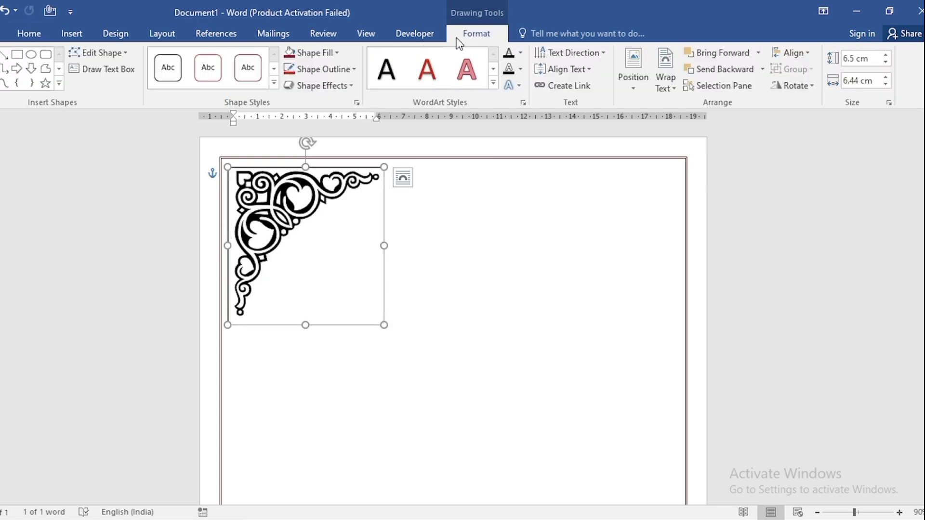
{"action": "left_click", "coordinate": [310, 53]}
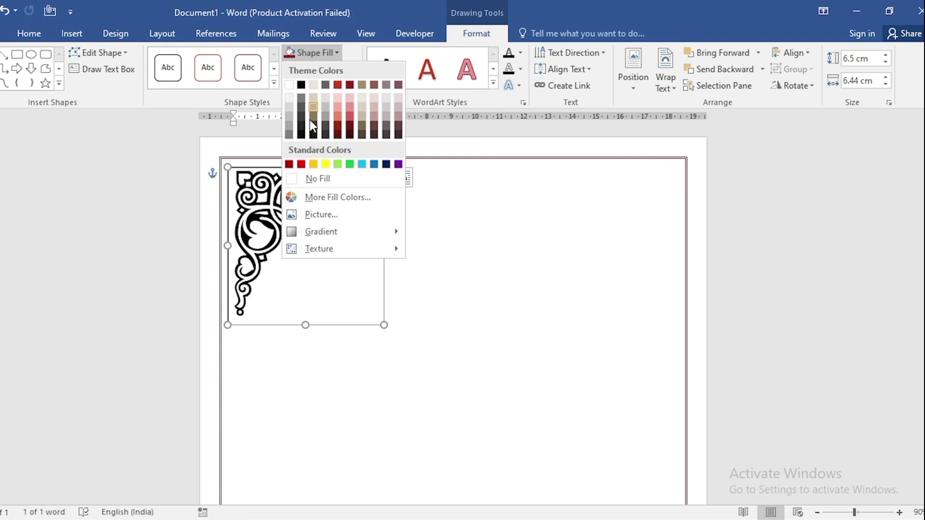
{"action": "left_click", "coordinate": [319, 179]}
{"action": "left_click", "coordinate": [330, 69]}
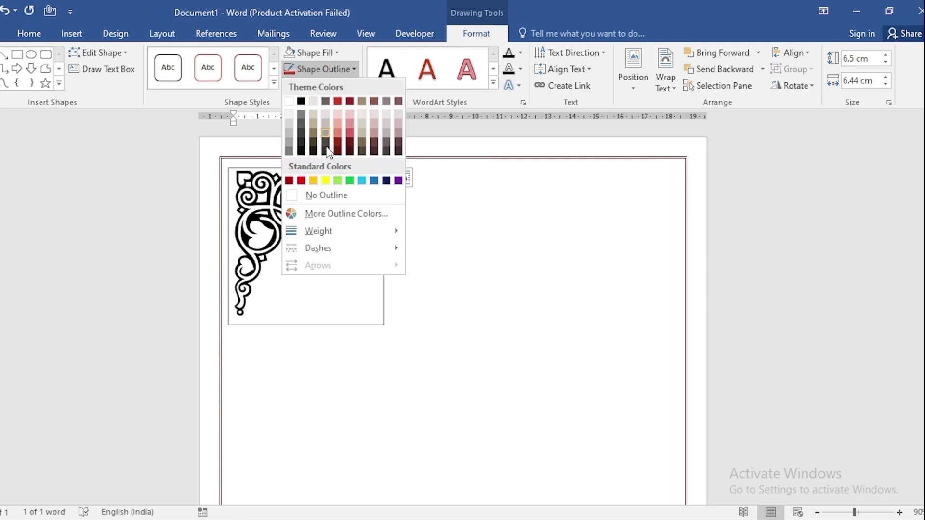
{"action": "left_click", "coordinate": [326, 195]}
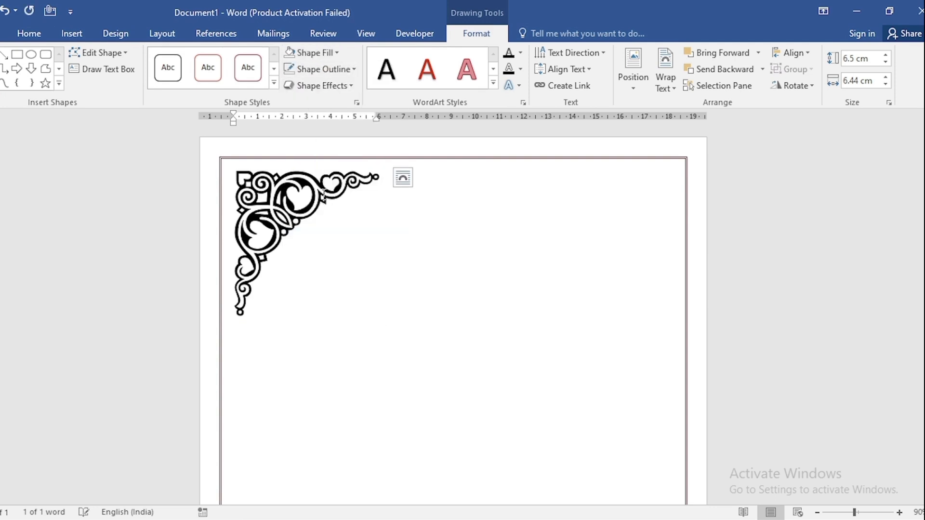
{"action": "left_click", "coordinate": [520, 53]}
{"action": "left_click", "coordinate": [562, 154]}
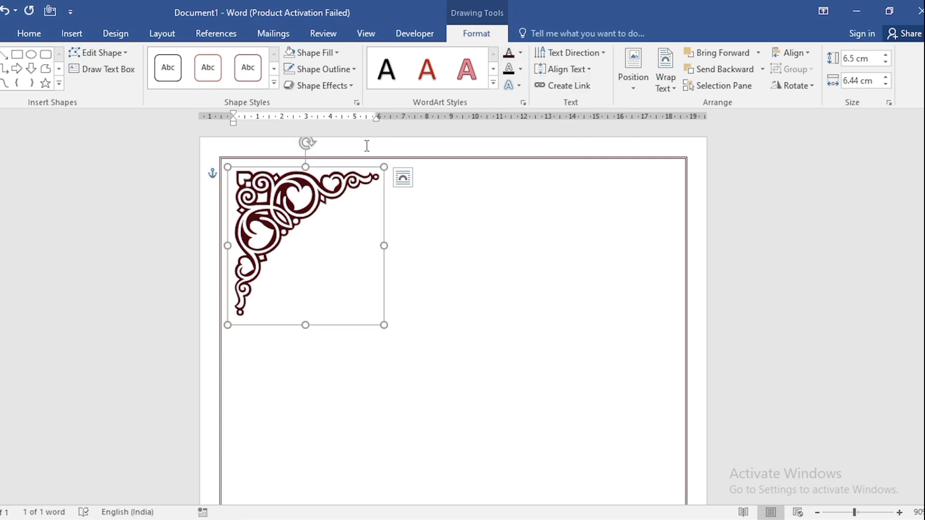
- Duplicate the ornament box into the upper-right corner of the page and rotate the copy right 90°
{"action": "left_click_drag", "start_coordinate": [365, 171], "coordinate": [639, 198]}
{"action": "left_click", "coordinate": [481, 221]}
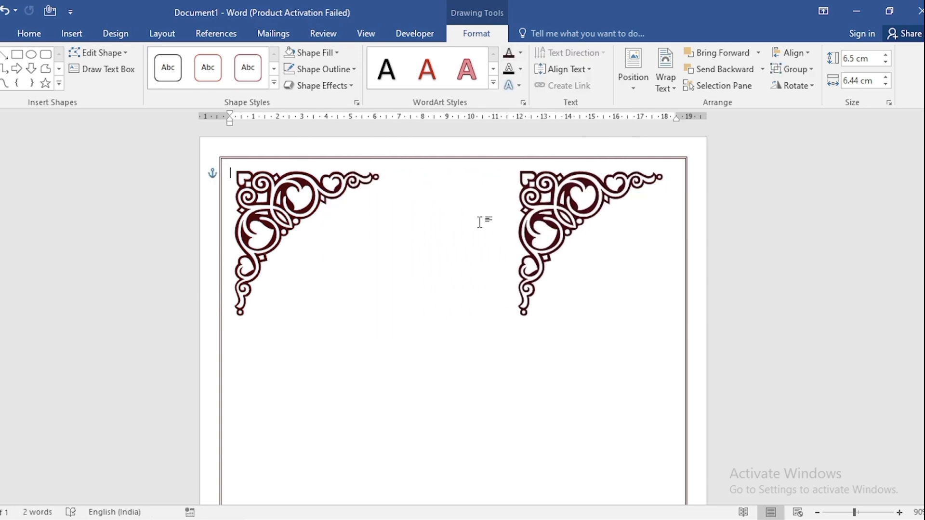
{"action": "left_click", "coordinate": [611, 179]}
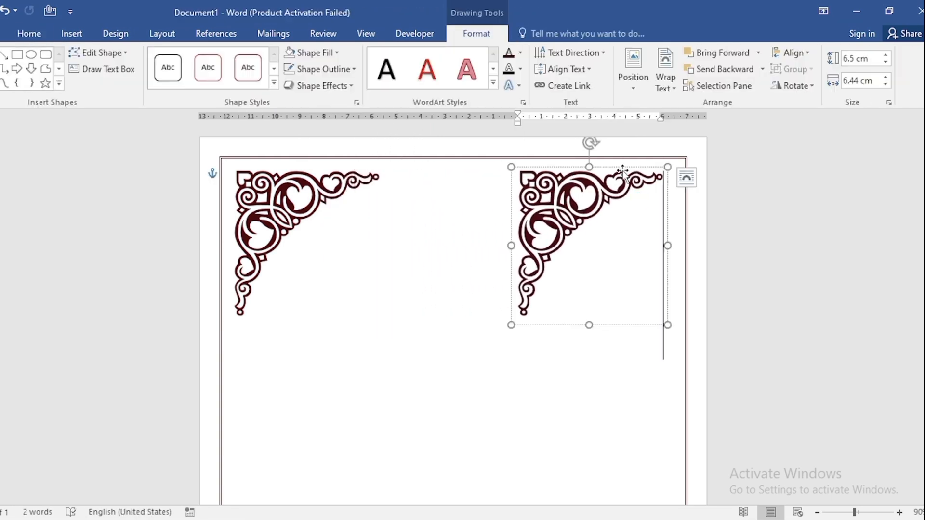
{"action": "left_click", "coordinate": [797, 91]}
{"action": "left_click", "coordinate": [800, 108]}
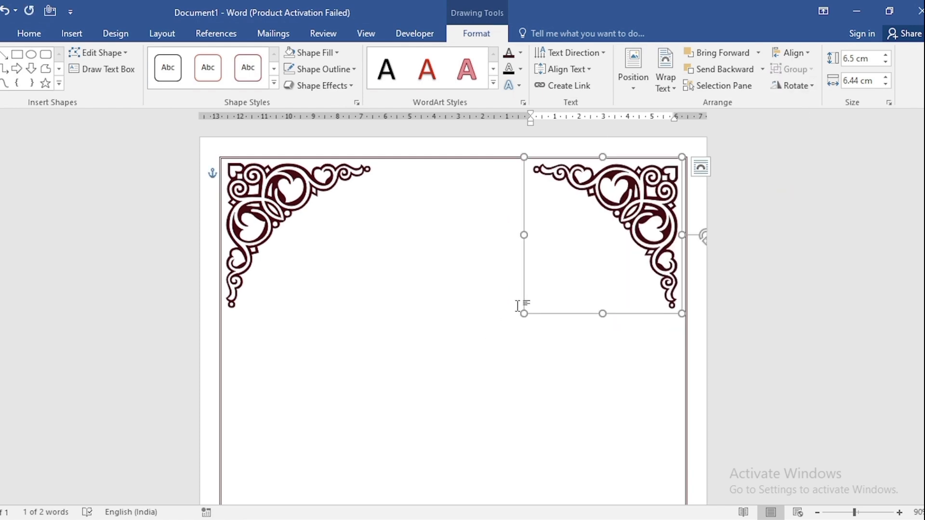
{"action": "left_click", "coordinate": [450, 288]}
- Draw a text box about 8.65 cm wide and 4.37 cm high between the corner ornaments, with no fill and no outline
{"action": "left_click", "coordinate": [72, 34]}
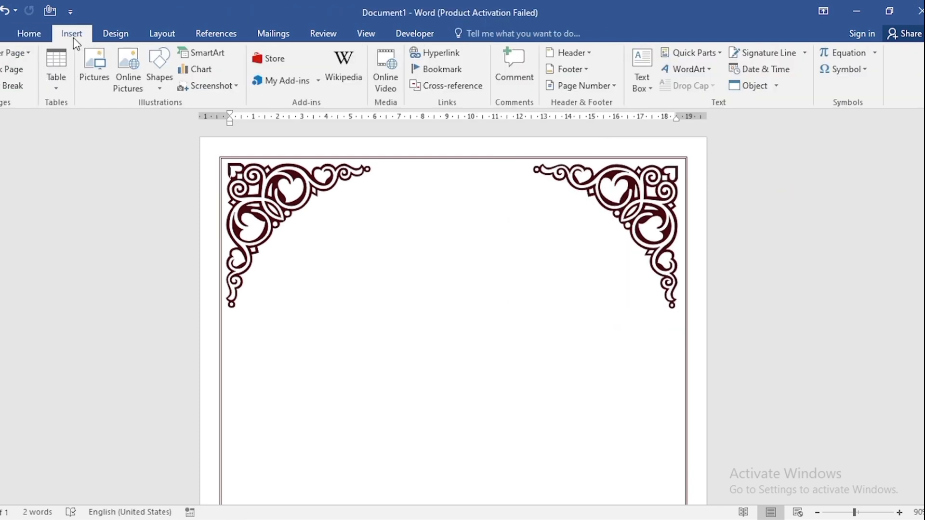
{"action": "left_click", "coordinate": [157, 74]}
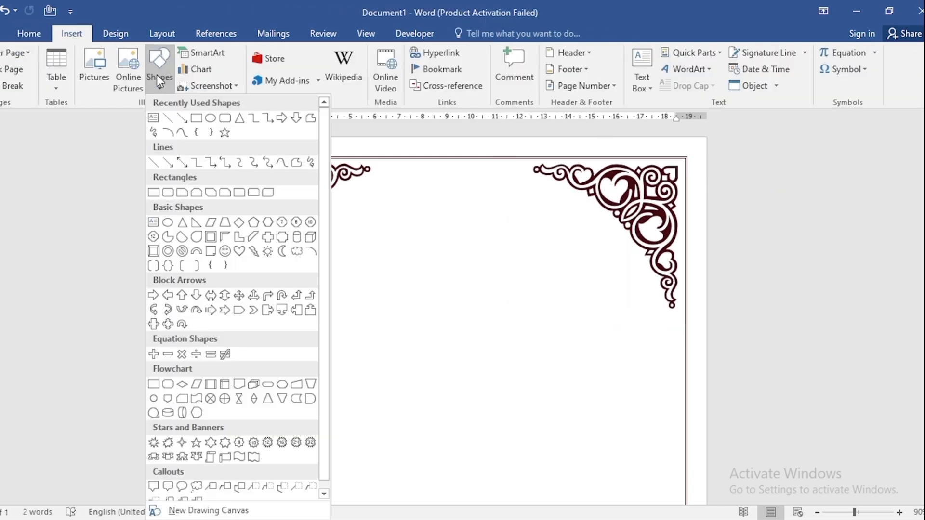
{"action": "left_click", "coordinate": [153, 118]}
{"action": "mouse_move", "coordinate": [349, 196]}
{"action": "left_mouse_down"}
{"action": "mouse_move", "coordinate": [544, 274]}
{"action": "mouse_move", "coordinate": [559, 302]}
{"action": "left_mouse_up"}
{"action": "left_click", "coordinate": [308, 57]}
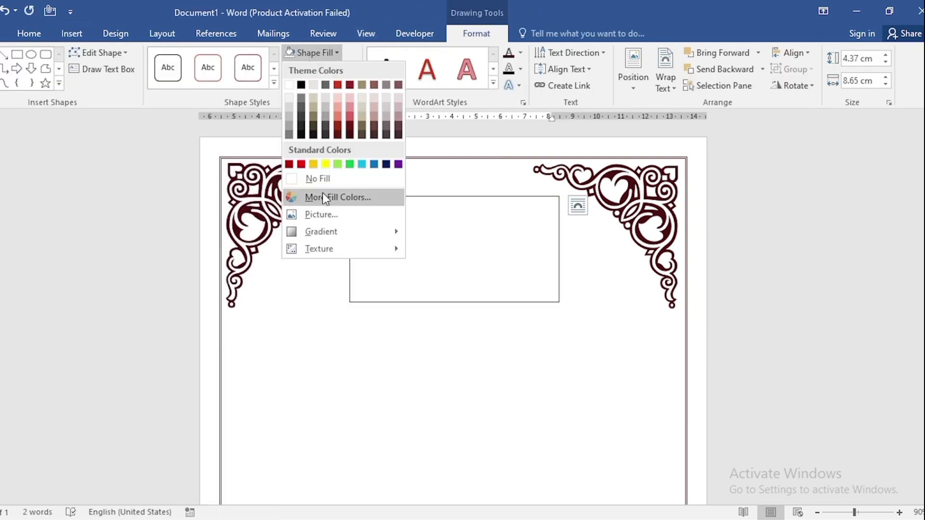
{"action": "left_click", "coordinate": [325, 180]}
{"action": "left_click", "coordinate": [319, 69]}
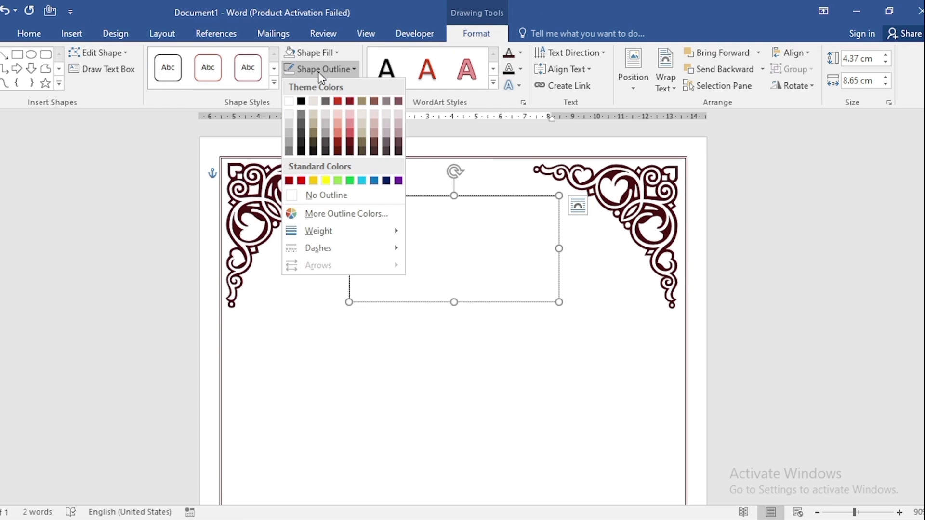
{"action": "left_click", "coordinate": [320, 195]}
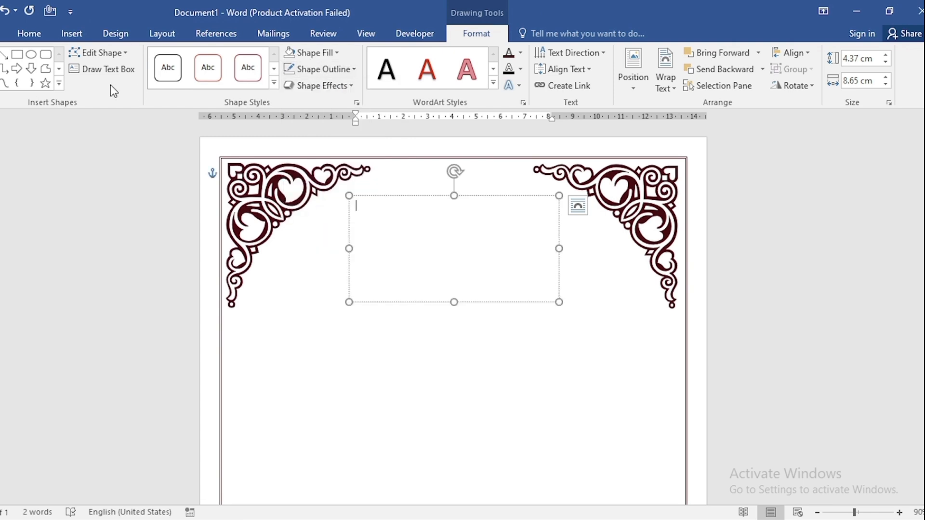
- Set the new text box's font to Edwardian Script ITC at size 48 with centred alignment
{"action": "left_click", "coordinate": [28, 39]}
{"action": "left_click", "coordinate": [139, 61]}
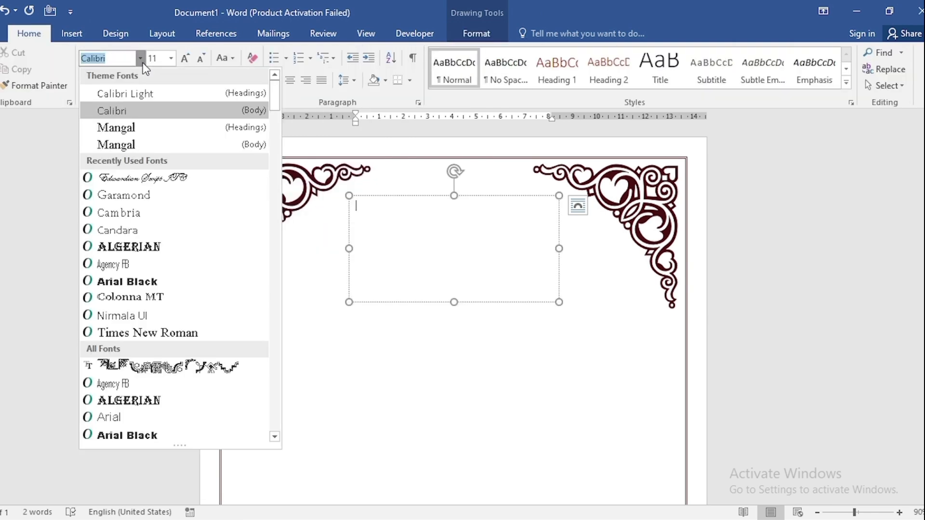
{"action": "left_click", "coordinate": [137, 178]}
{"action": "left_click", "coordinate": [160, 59]}
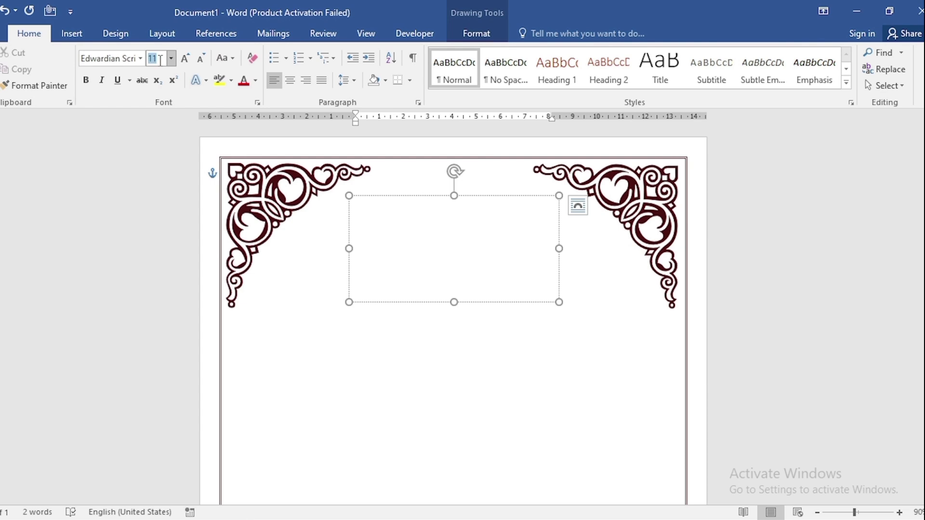
{"action": "key", "text": "Return"}
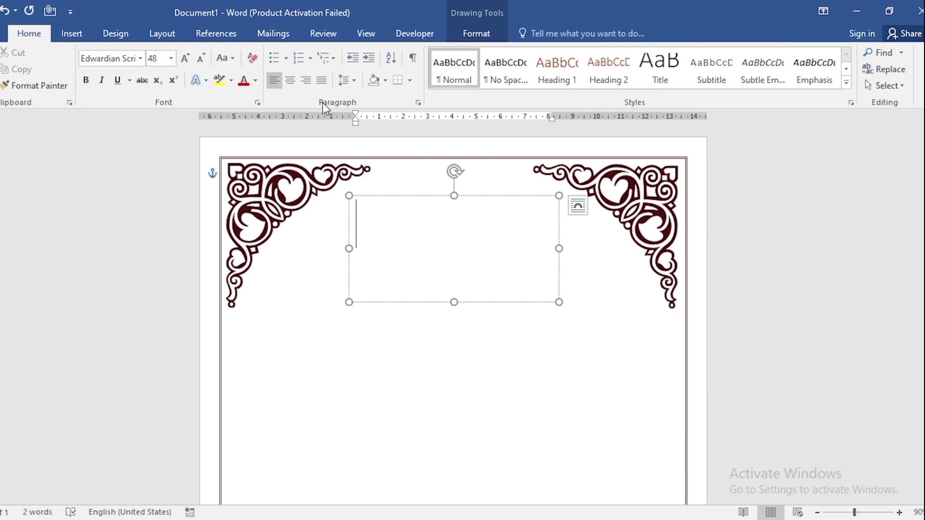
{"action": "left_click", "coordinate": [289, 83]}
- Enter "Together with" and "Their families" on two separate lines in the text box
{"action": "type", "text": "Together with"}
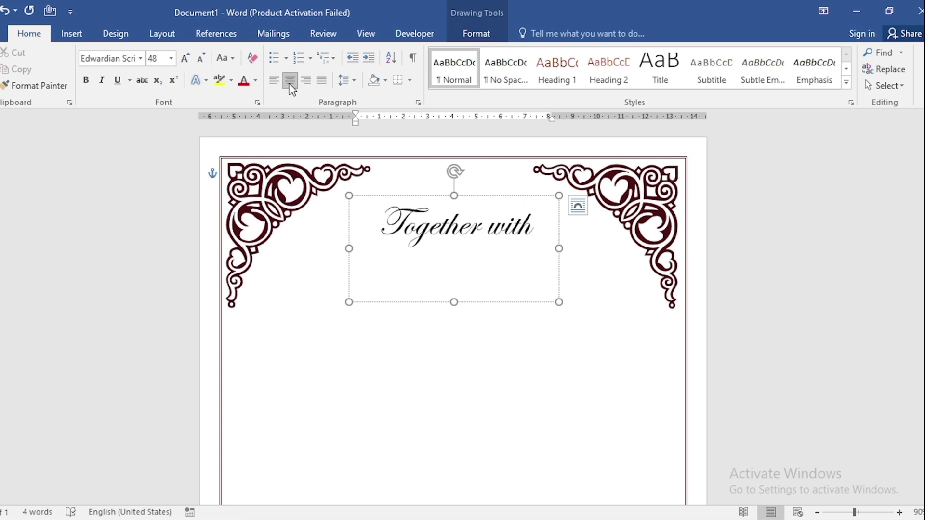
{"action": "key", "text": "Return"}
{"action": "type", "text": "Their families"}
- Colour both heading lines very dark red to match the corner ornaments
{"action": "key", "text": "ctrl+a"}
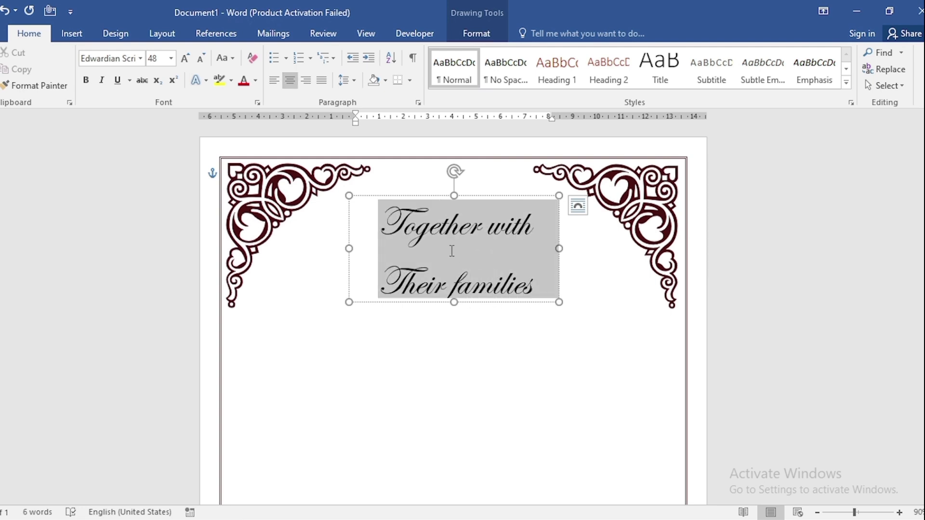
{"action": "left_click", "coordinate": [255, 81]}
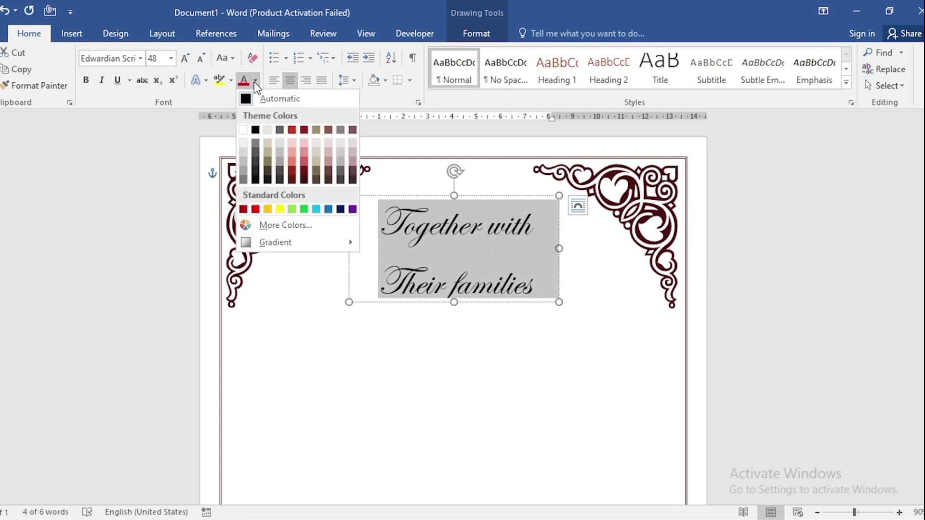
{"action": "left_click", "coordinate": [303, 179]}
{"action": "left_click", "coordinate": [470, 284]}
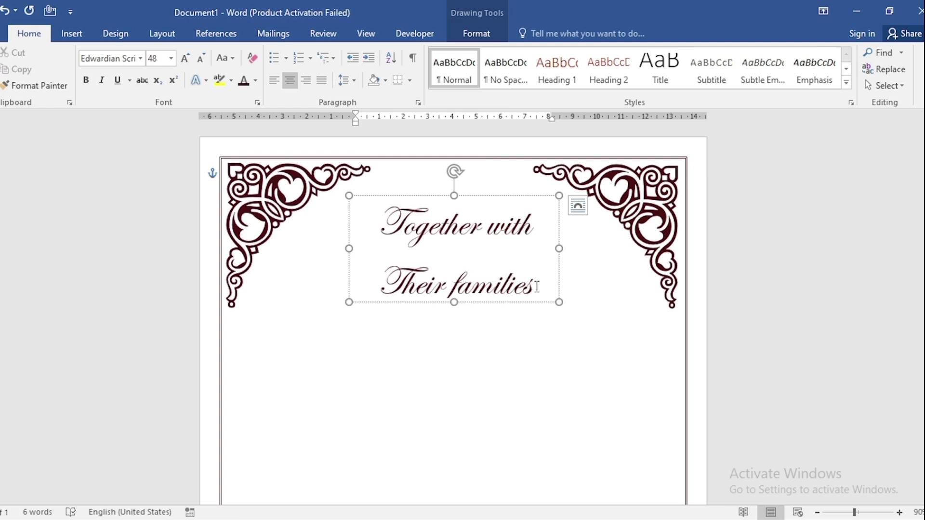
- Reduce the font size of the "Their families" line and nudge the heading text box slightly upward
{"action": "left_click_drag", "start_coordinate": [536, 286], "coordinate": [378, 285]}
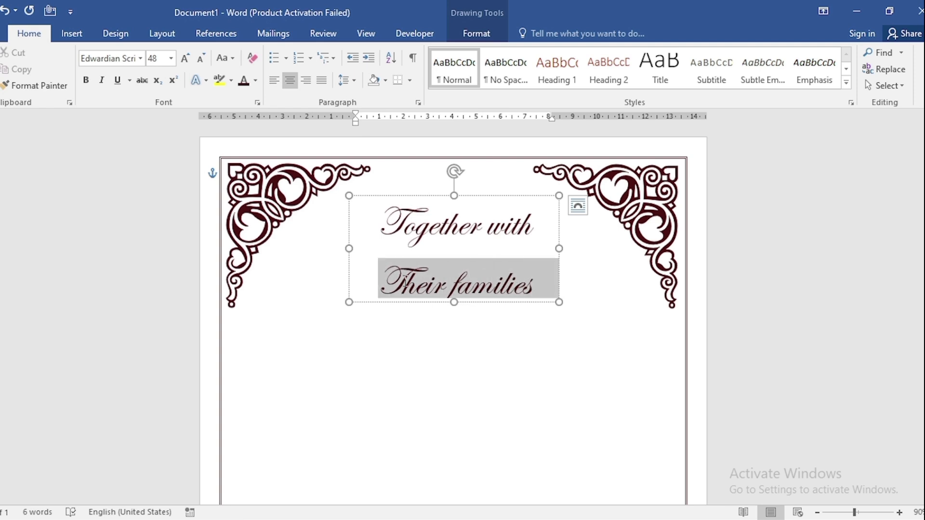
{"action": "left_click", "coordinate": [203, 62]}
{"action": "left_click", "coordinate": [491, 195]}
{"action": "key", "text": "Up"}
{"action": "key", "text": "Up"}
{"action": "key", "text": "Up"}
{"action": "key", "text": "Up"}
{"action": "key", "text": "Up"}
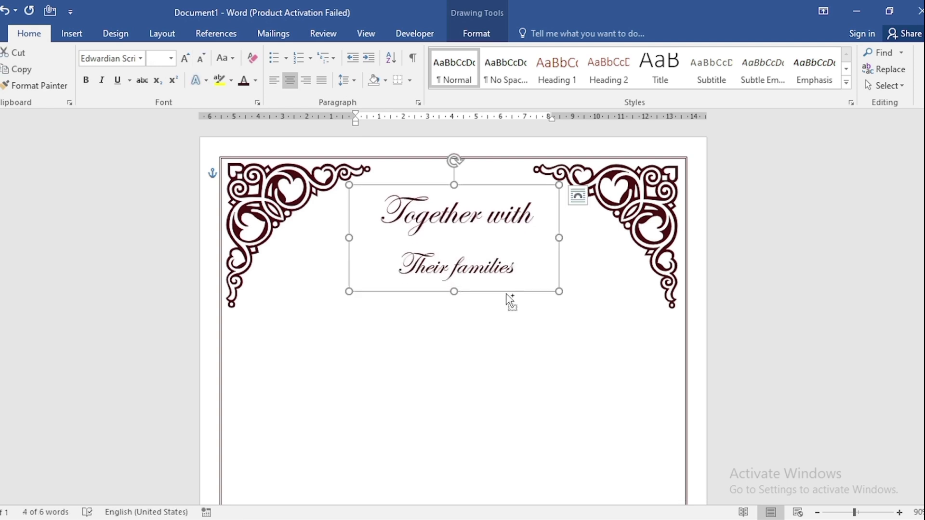
- Duplicate the heading text box directly below the original and set the copy's text to size 100
{"action": "left_click_drag", "start_coordinate": [510, 298], "coordinate": [496, 385]}
{"action": "left_click", "coordinate": [474, 364]}
{"action": "left_click_drag", "start_coordinate": [485, 350], "coordinate": [383, 316]}
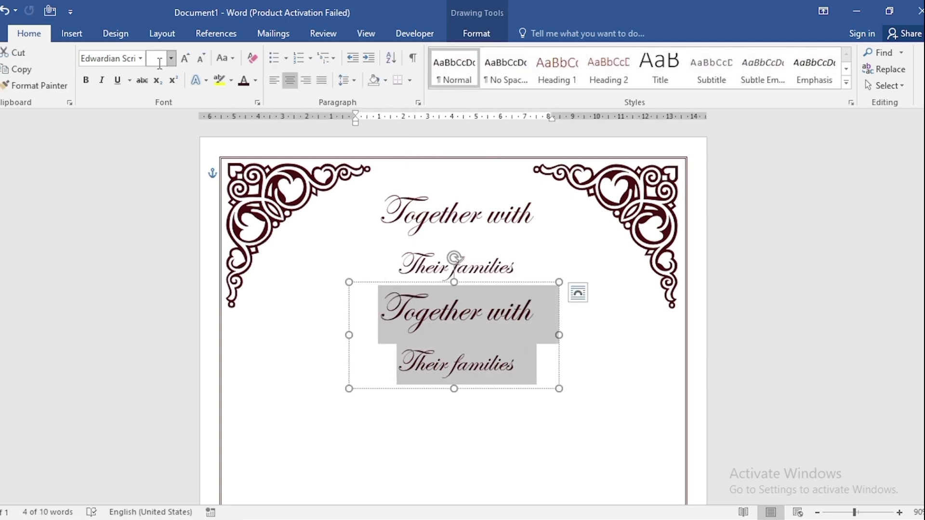
{"action": "type", "text": "100"}
{"action": "key", "text": "Return"}
- Replace the copied text with the couple's first names on two lines, starting the second line with an ampersand
{"action": "type", "text": "Alexan"}
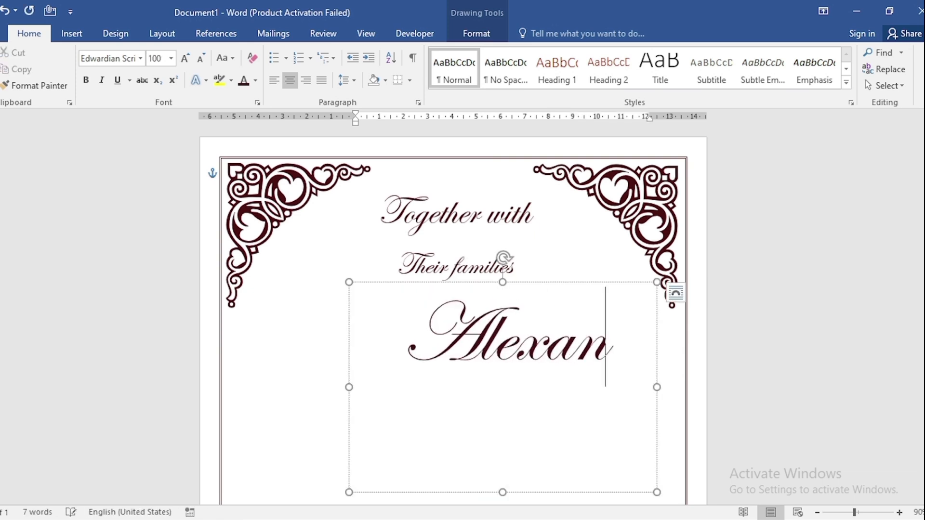
{"action": "type", "text": "der"}
{"action": "key", "text": "Return"}
{"action": "type", "text": "& Olivia"}
- Colour the couple's names standard dark blue and centre their text box horizontally on the page
{"action": "key", "text": "ctrl+a"}
{"action": "left_click", "coordinate": [255, 81]}
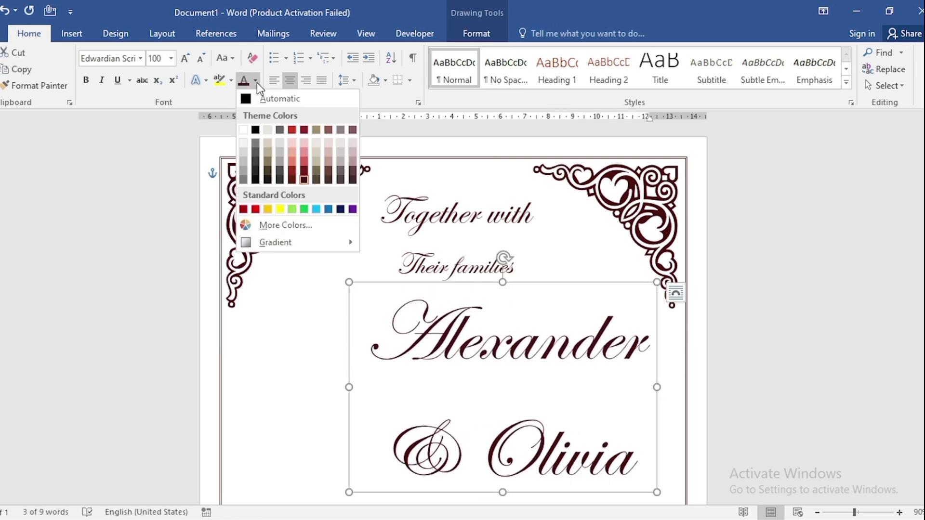
{"action": "left_click", "coordinate": [341, 209]}
{"action": "left_click", "coordinate": [495, 34]}
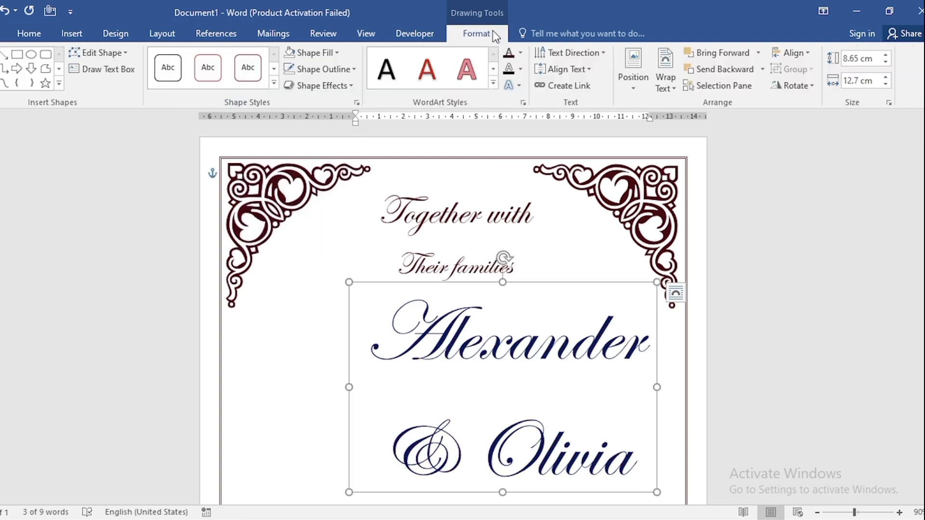
{"action": "left_click", "coordinate": [801, 54]}
{"action": "left_click", "coordinate": [799, 87]}
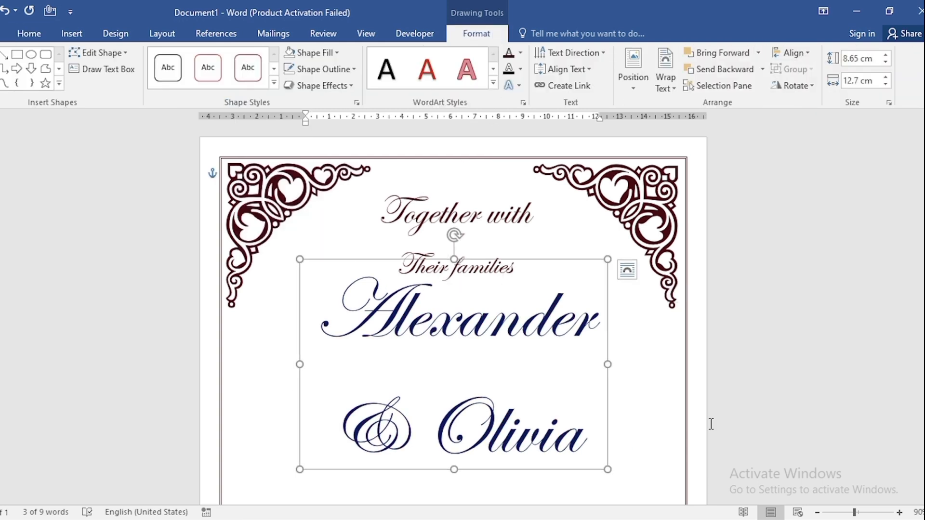
- Duplicate the names text box lower on the page and clear the copy's text
{"action": "scroll", "coordinate": [693, 419], "scroll_direction": "down", "scroll_amount": 3}
{"action": "left_click_drag", "start_coordinate": [553, 325], "coordinate": [545, 417]}
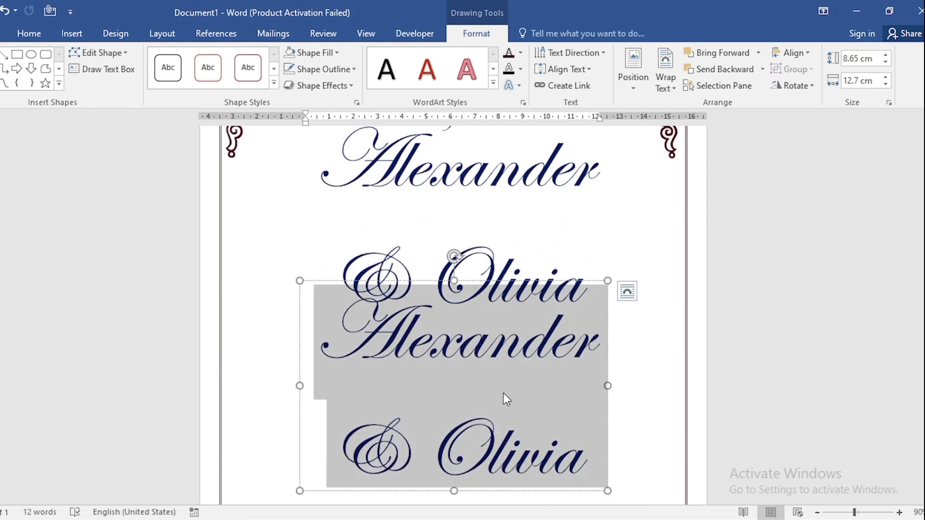
{"action": "key", "text": "Delete"}
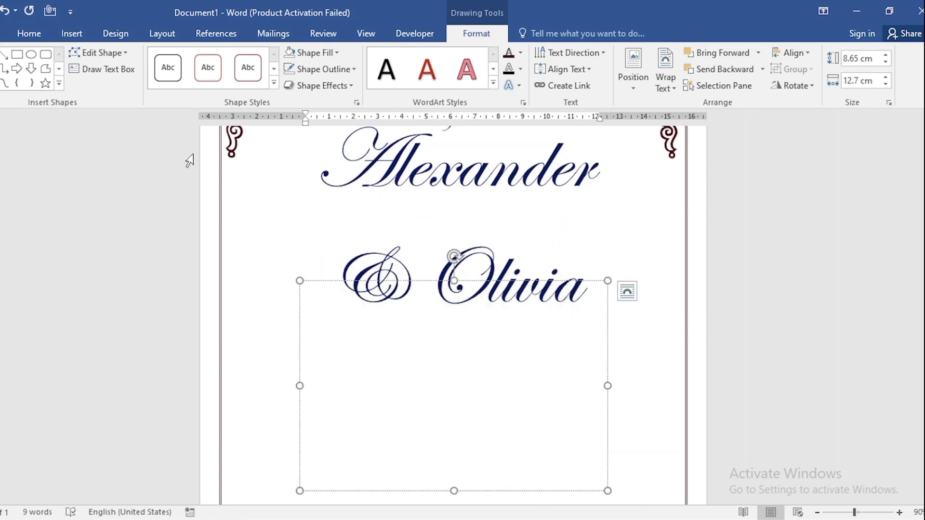
- Set the emptied text box's font to Times New Roman at size 24
{"action": "left_click", "coordinate": [28, 35]}
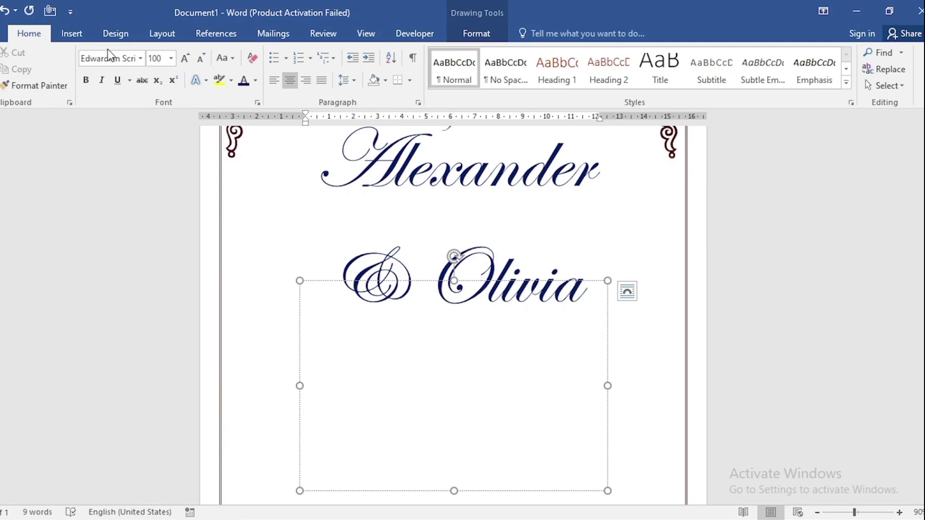
{"action": "left_click", "coordinate": [142, 60]}
{"action": "left_click", "coordinate": [134, 331]}
{"action": "left_click", "coordinate": [160, 58]}
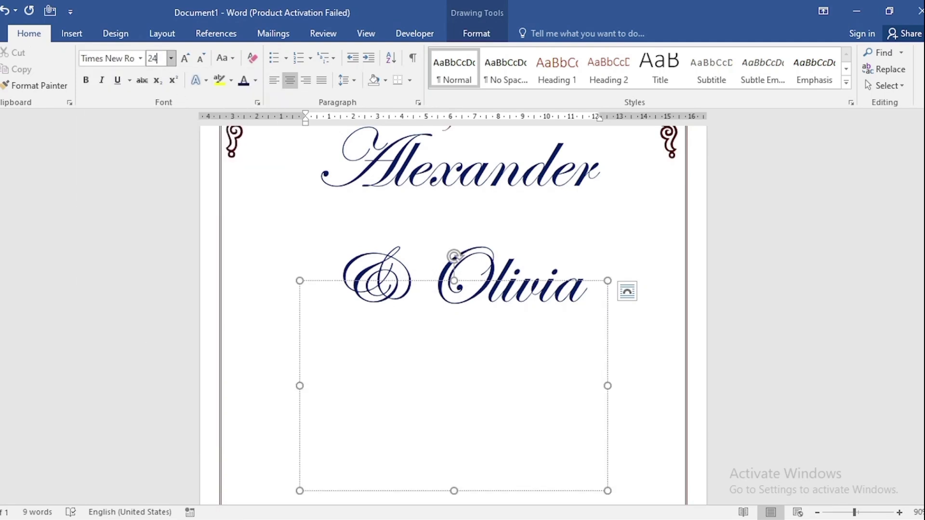
{"action": "type", "text": "24"}
{"action": "key", "text": "Return"}
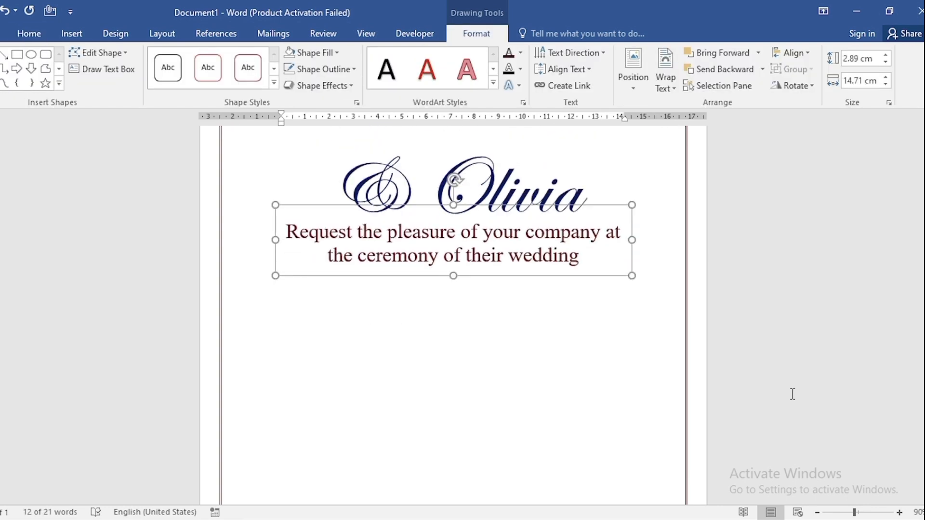
- Draw a horizontal line about 7.65 cm long from the page's left border, just below the ceremony request text
{"action": "left_click", "coordinate": [83, 38]}
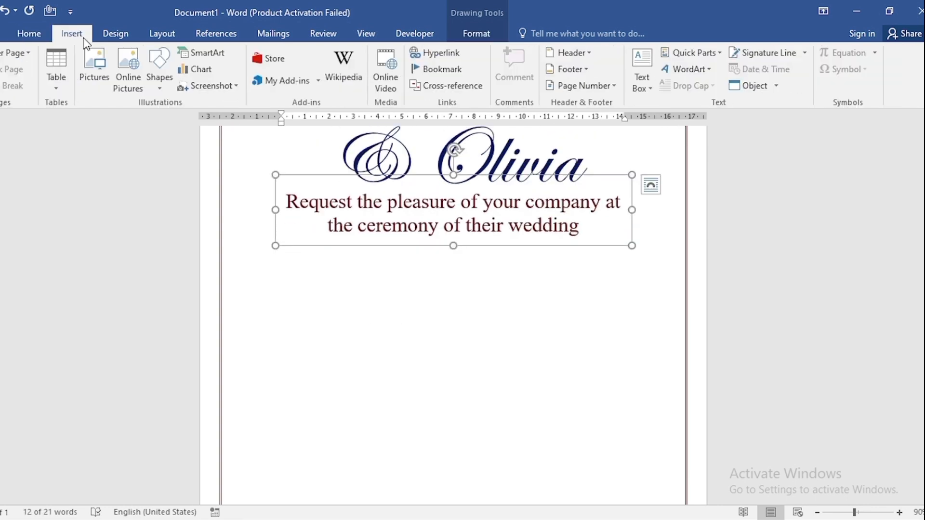
{"action": "left_click", "coordinate": [158, 79]}
{"action": "left_click", "coordinate": [168, 117]}
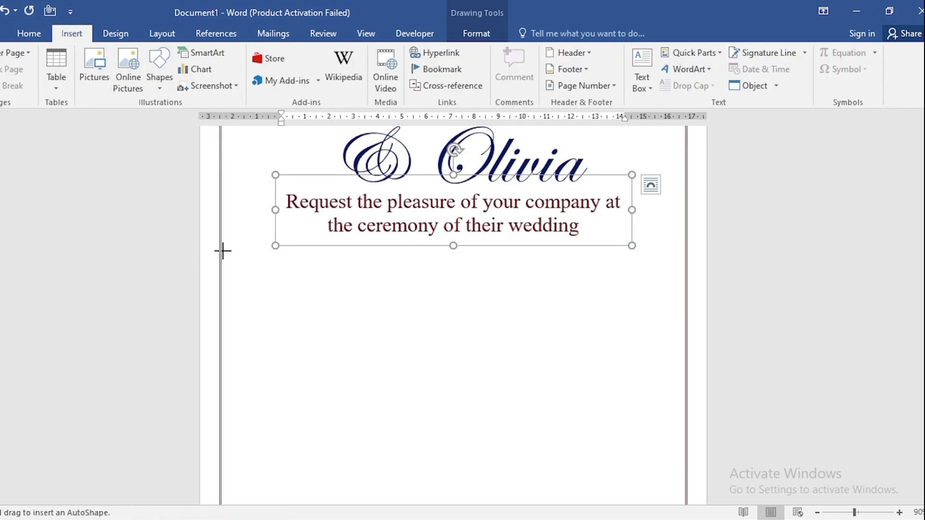
{"action": "left_click_drag", "start_coordinate": [222, 251], "coordinate": [404, 251]}
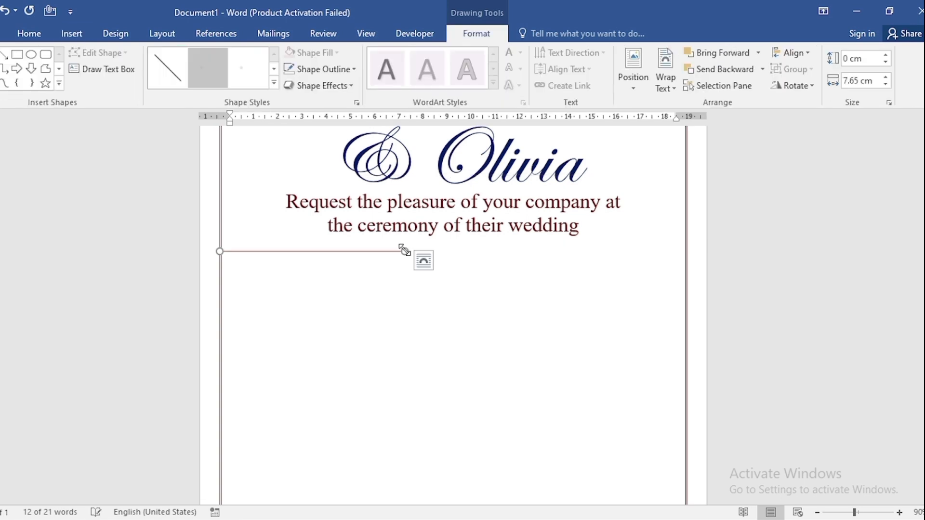
- Make the line 5 pt wide and give it a dark red preset gradient
{"action": "right_click", "coordinate": [346, 253]}
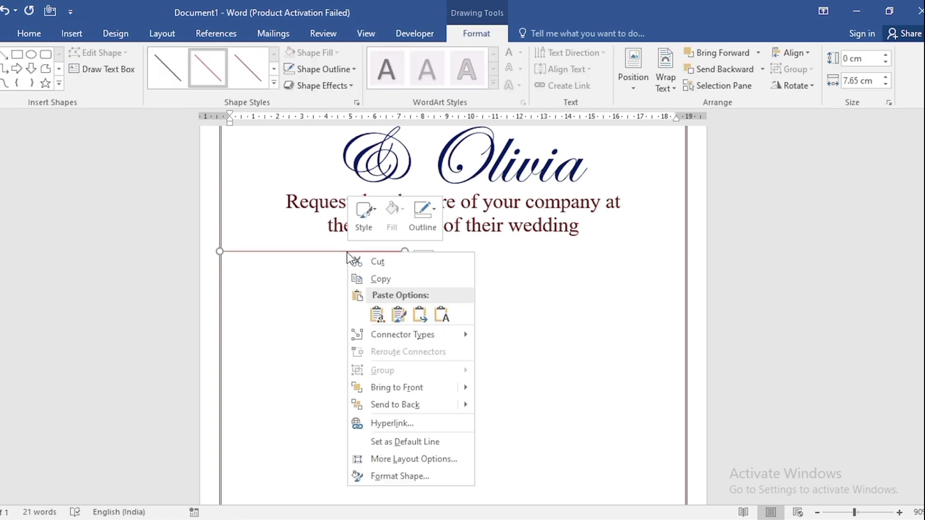
{"action": "left_click", "coordinate": [387, 477]}
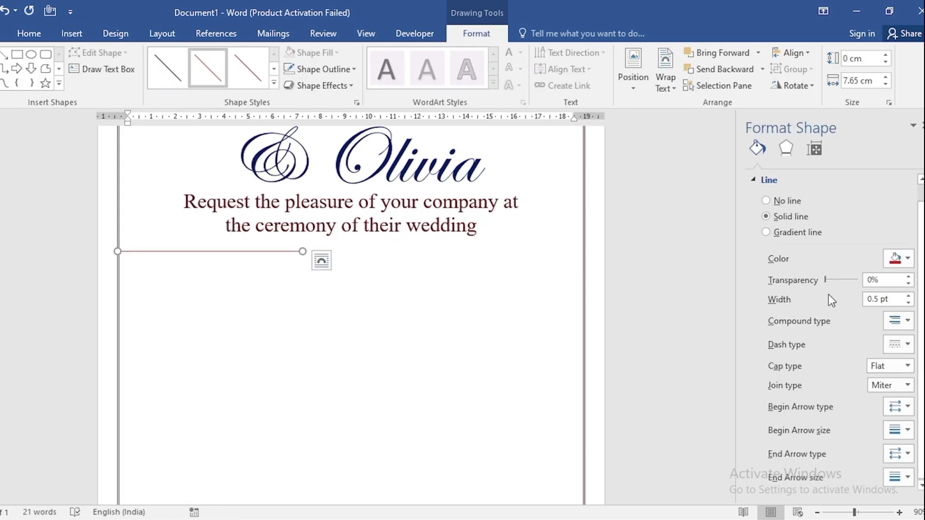
{"action": "left_click_drag", "start_coordinate": [871, 301], "coordinate": [839, 302]}
{"action": "type", "text": "5"}
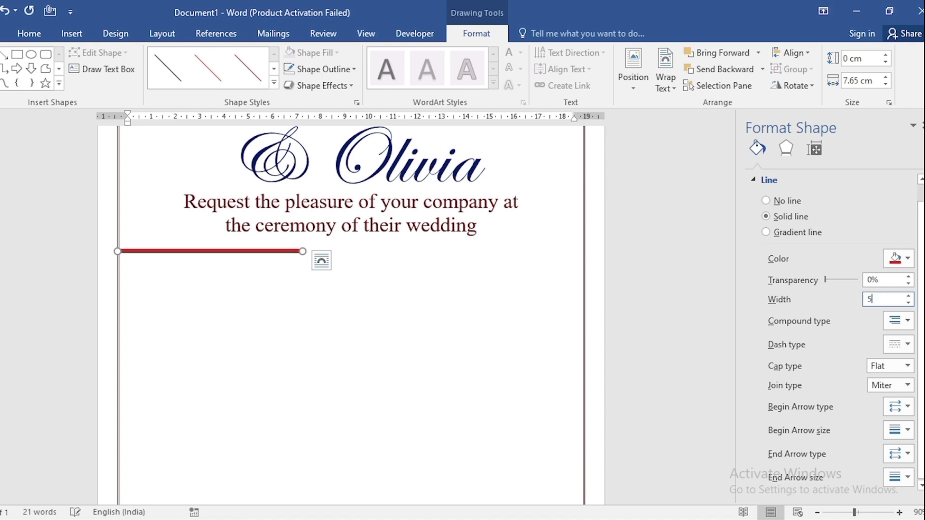
{"action": "left_click", "coordinate": [808, 235]}
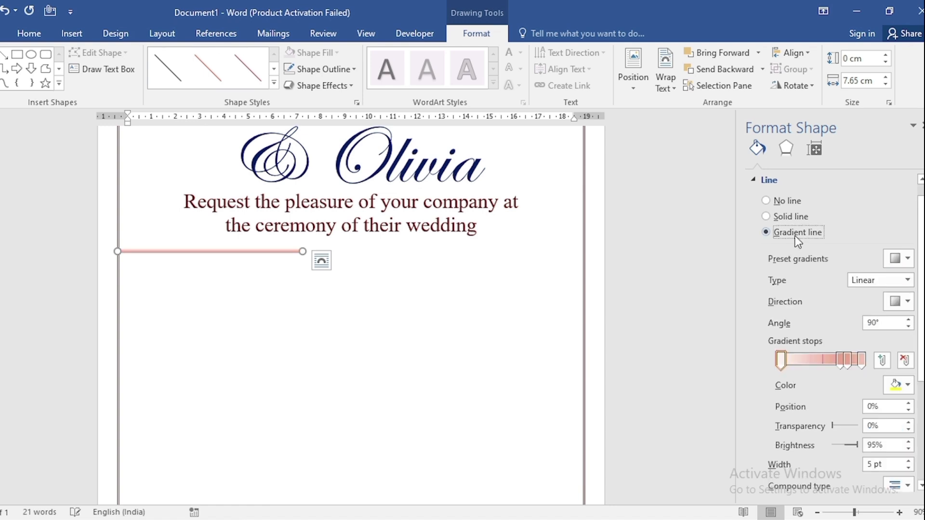
{"action": "left_click", "coordinate": [902, 260]}
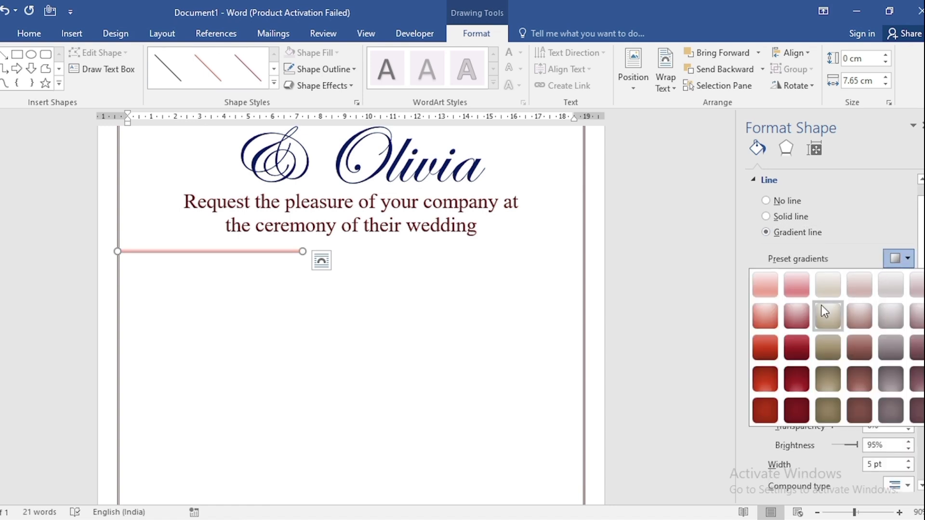
{"action": "left_click", "coordinate": [794, 344]}
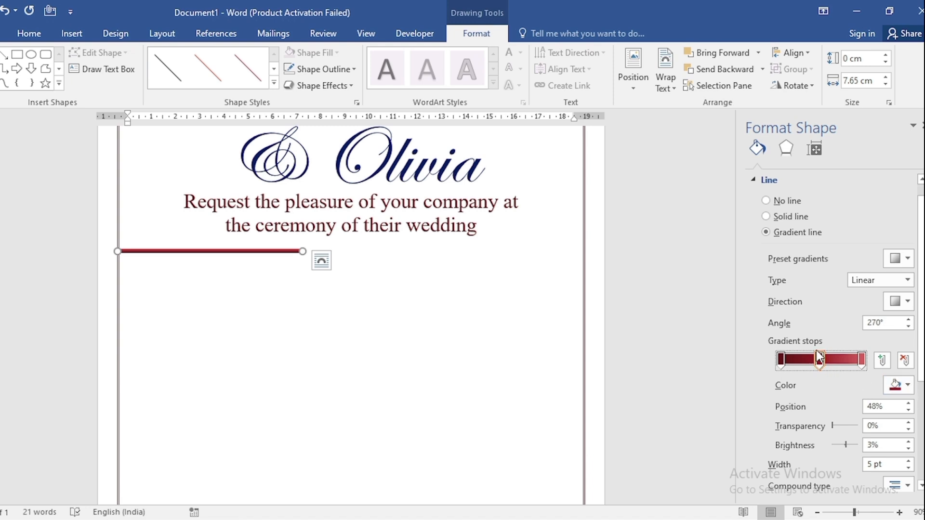
- Recolour the line's middle gradient stop gold and its last stop very dark red
{"action": "left_click", "coordinate": [899, 384]}
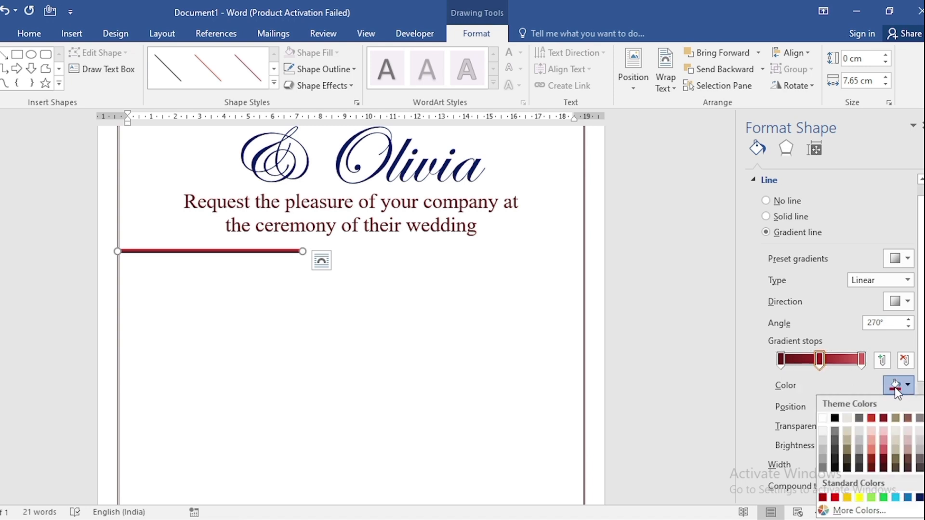
{"action": "left_click", "coordinate": [847, 497]}
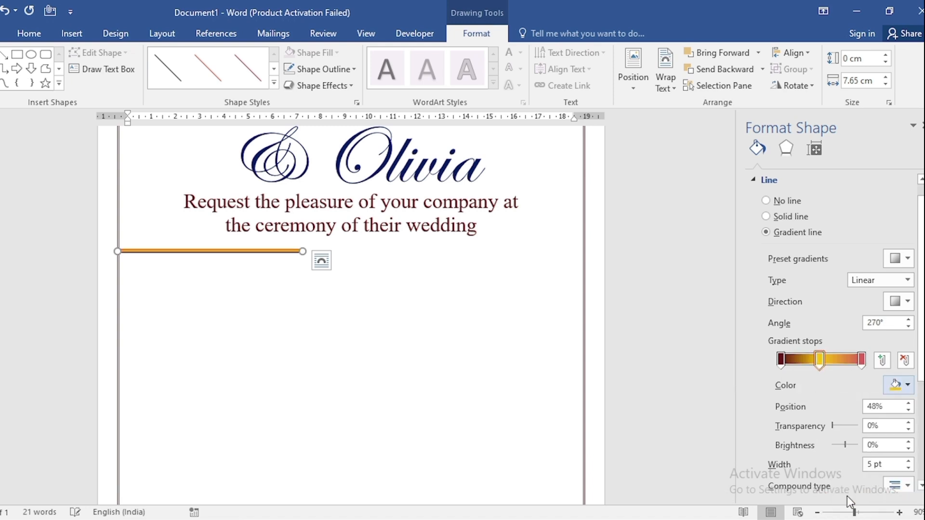
{"action": "left_click", "coordinate": [862, 361]}
{"action": "left_click", "coordinate": [899, 388]}
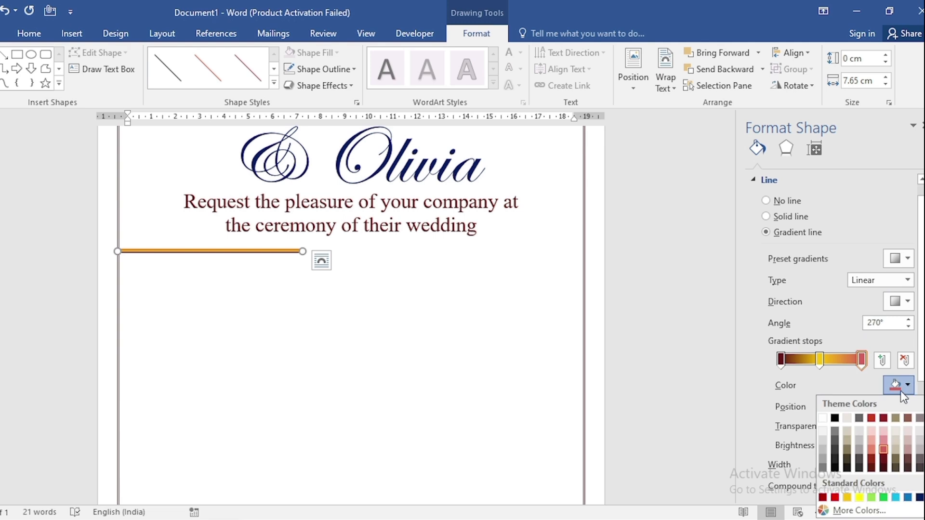
{"action": "left_click", "coordinate": [883, 468]}
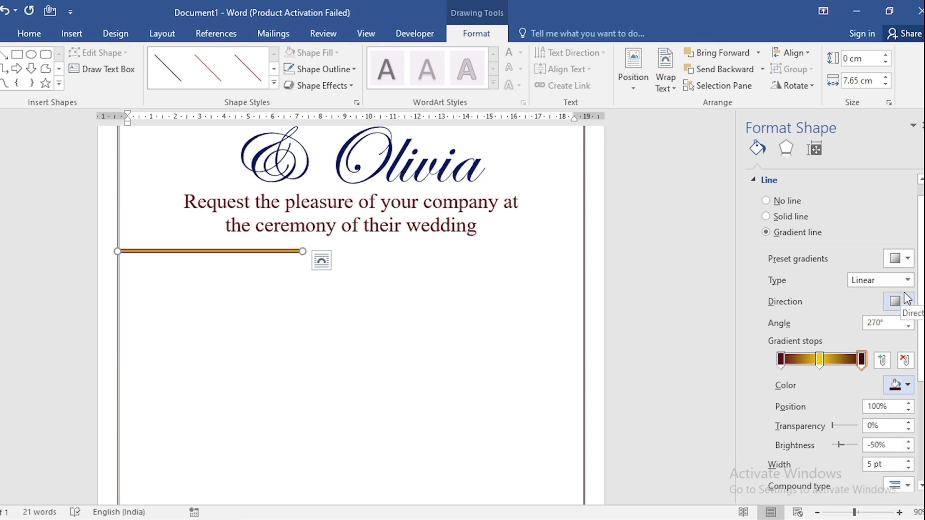
- Run the line's linear gradient horizontally along its length and place a copy of the line against the right border
{"action": "left_click", "coordinate": [905, 302]}
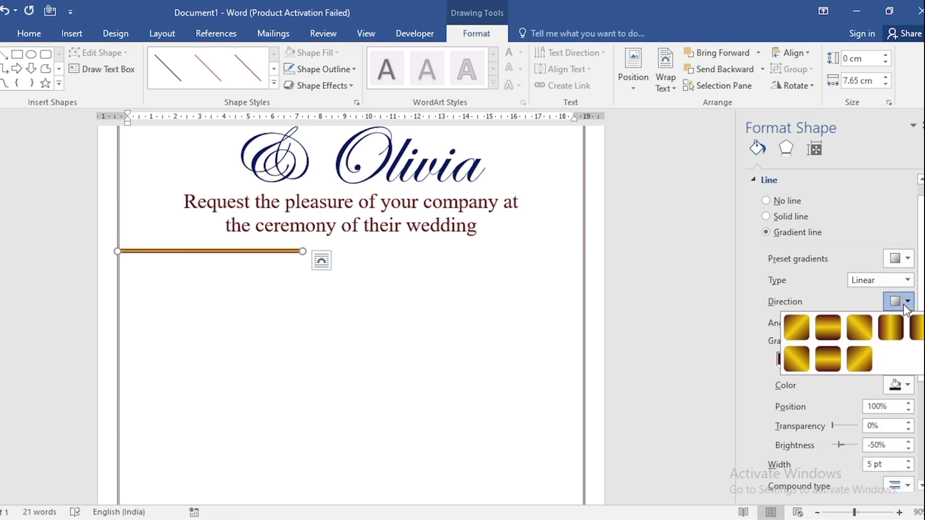
{"action": "left_click", "coordinate": [914, 332]}
{"action": "left_click", "coordinate": [922, 125]}
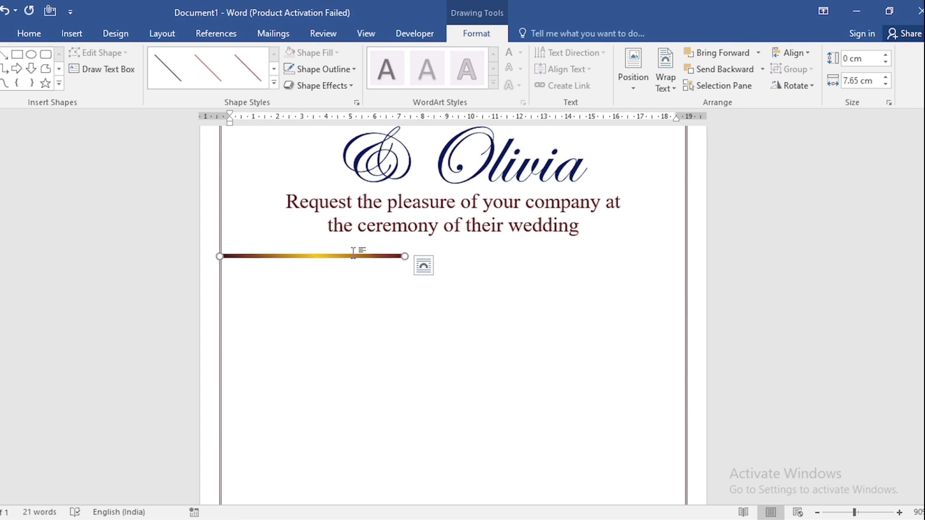
{"action": "left_click_drag", "start_coordinate": [352, 256], "coordinate": [629, 255]}
{"action": "left_click", "coordinate": [396, 255], "text": "shift"}
- Duplicate the ceremony request text box below the gradient lines and clear the copy's text
{"action": "left_click", "coordinate": [474, 175]}
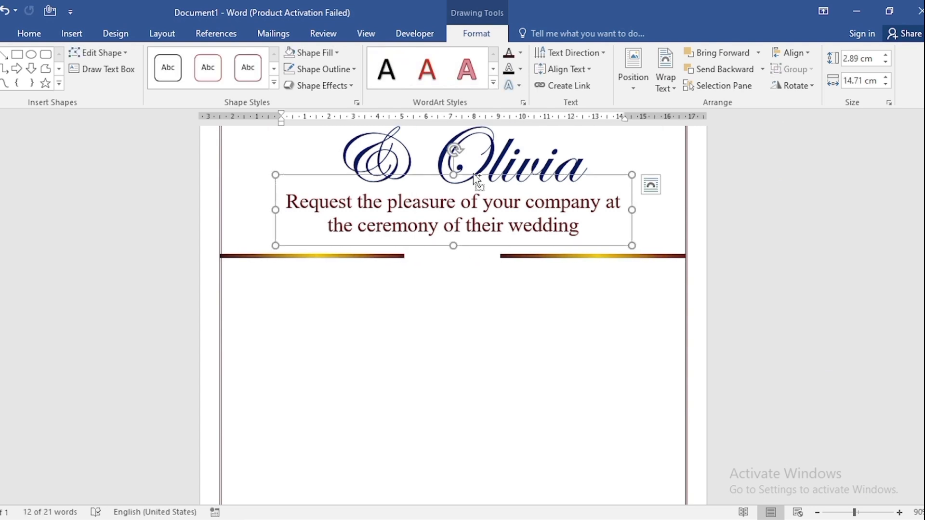
{"action": "left_click_drag", "start_coordinate": [477, 178], "coordinate": [474, 273]}
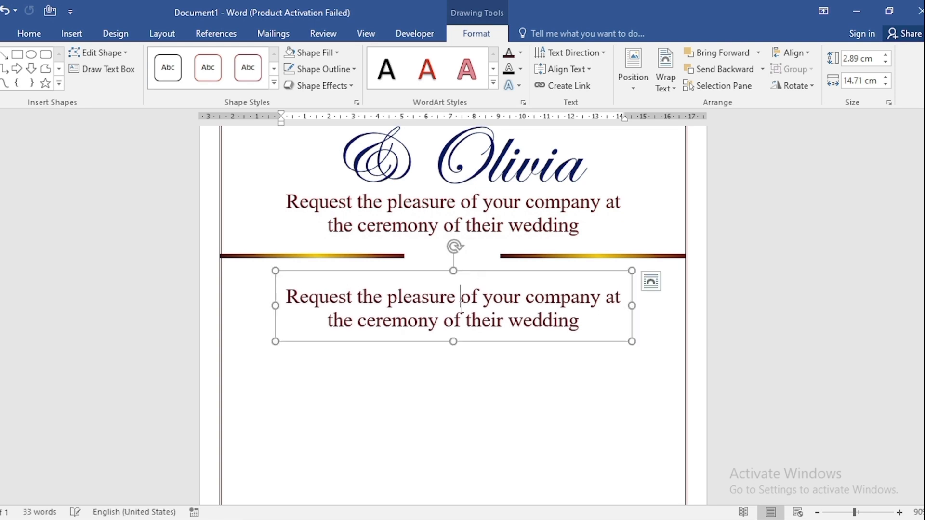
{"action": "triple_click", "coordinate": [462, 307]}
{"action": "key", "text": "Delete"}
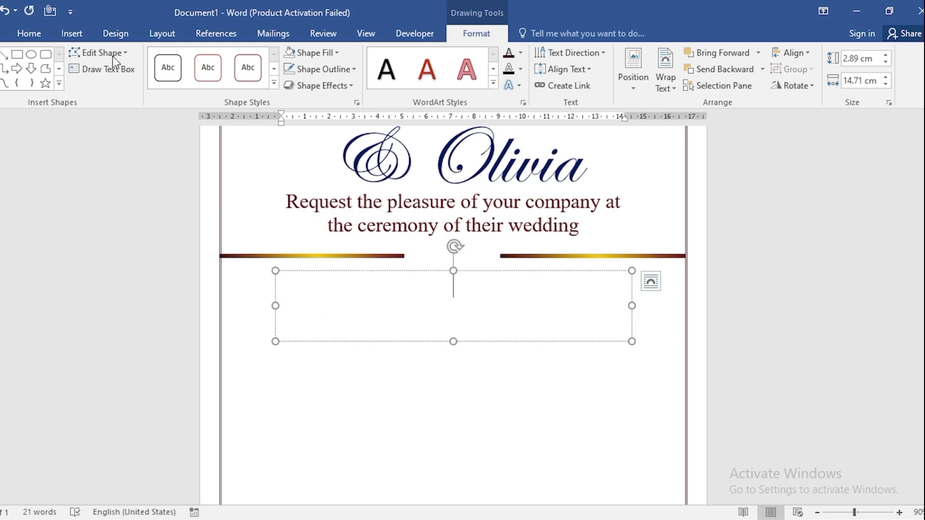
- Set the emptied text box's font to standard dark blue Nirmala UI at size 44
{"action": "left_click", "coordinate": [29, 33]}
{"action": "left_click", "coordinate": [256, 80]}
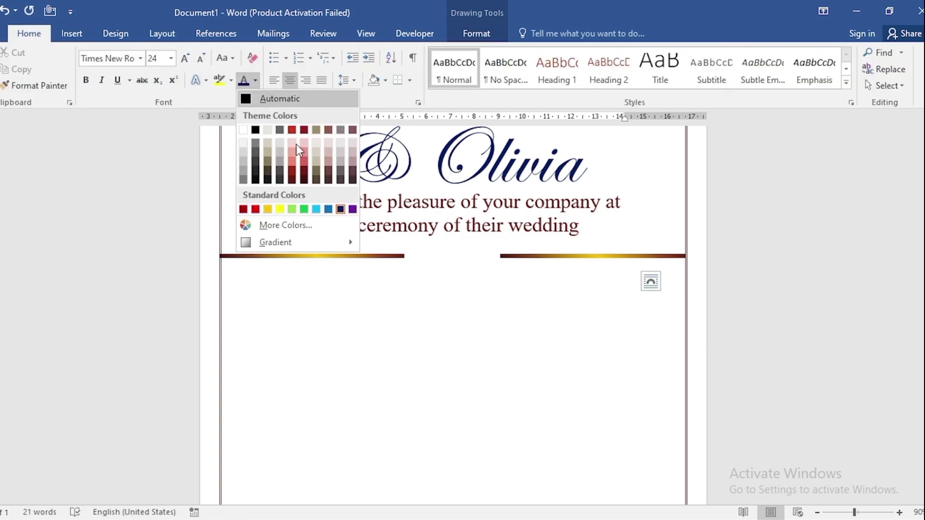
{"action": "left_click", "coordinate": [341, 212]}
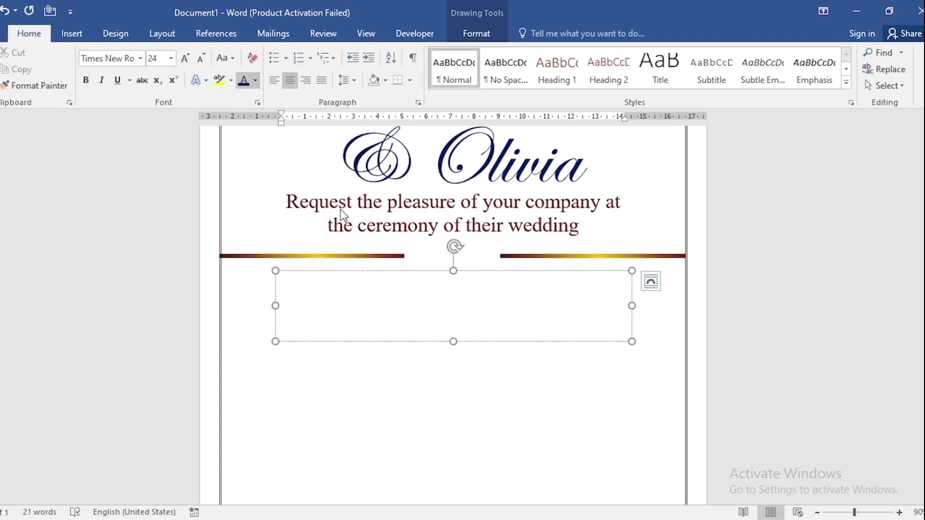
{"action": "left_click", "coordinate": [141, 58]}
{"action": "type", "text": "Nirmala UI"}
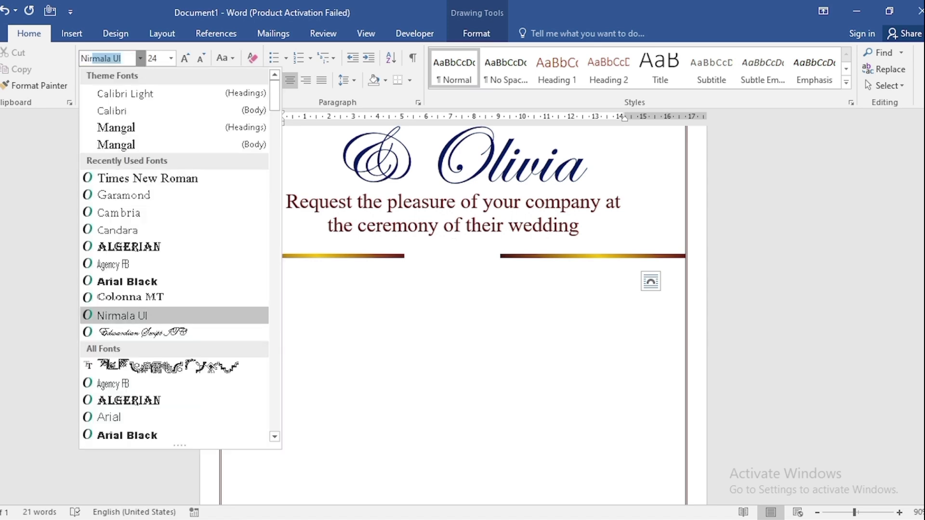
{"action": "key", "text": "Tab"}
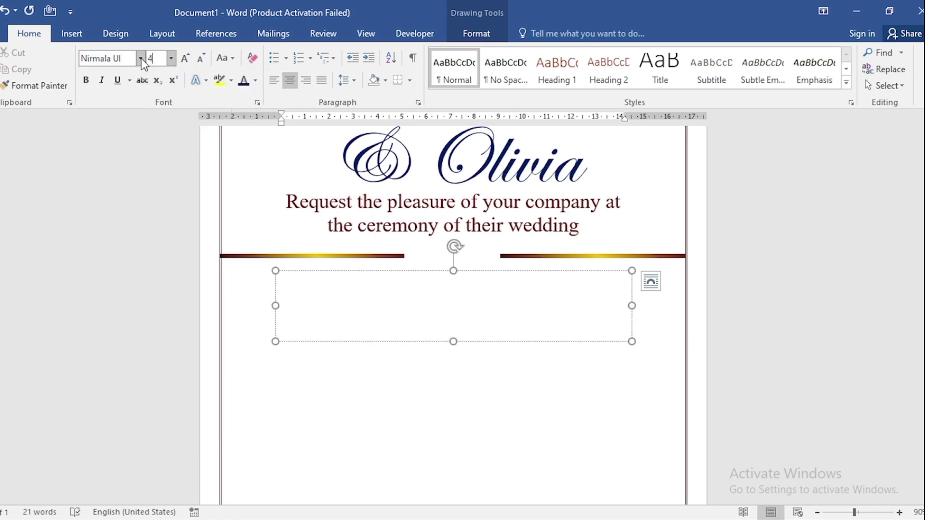
{"action": "type", "text": "44"}
{"action": "key", "text": "Return"}
- Enter "Saturday" in the text box and make it bold
{"action": "type", "text": "Saturday"}
{"action": "left_click_drag", "start_coordinate": [535, 323], "coordinate": [374, 317]}
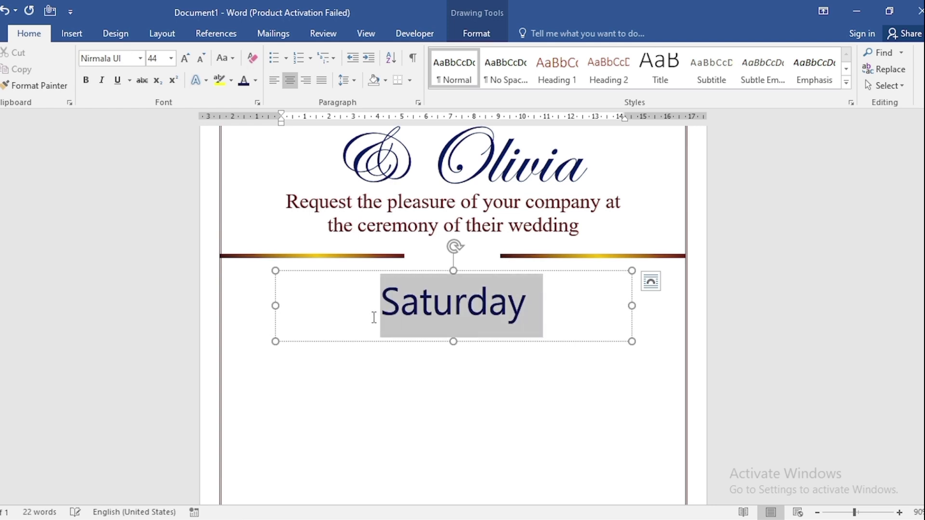
{"action": "left_click", "coordinate": [86, 82]}
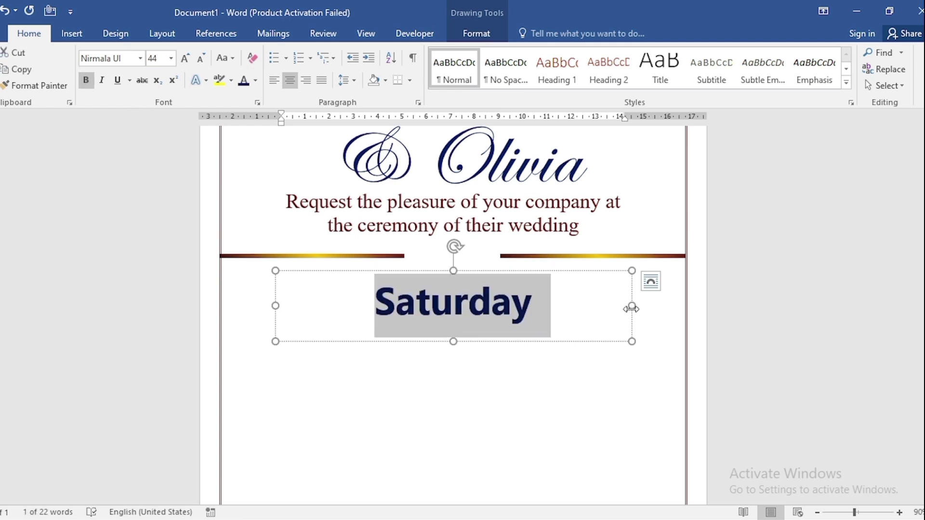
- Narrow the "Saturday" text box beneath one gradient line, place a copy beneath the other line and change its text to "AT 10:00"
{"action": "left_click_drag", "start_coordinate": [631, 309], "coordinate": [458, 304]}
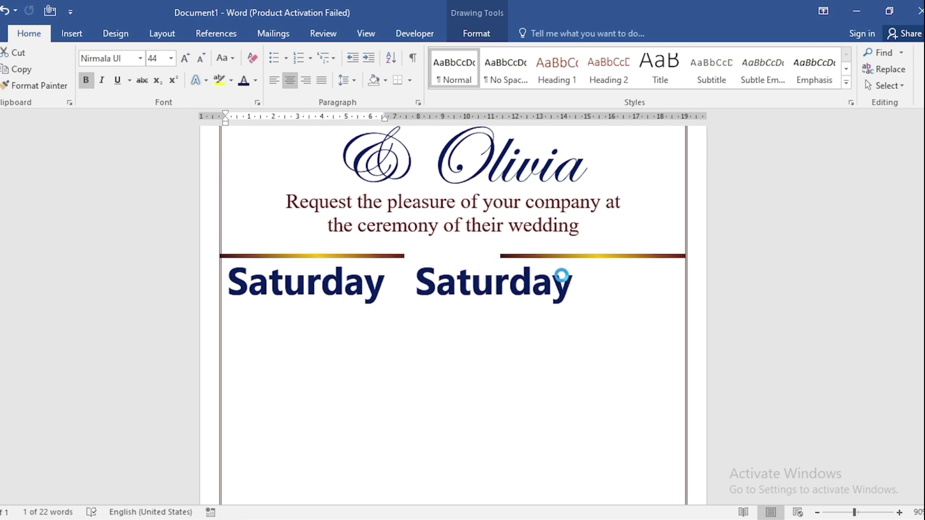
{"action": "left_click_drag", "start_coordinate": [561, 276], "coordinate": [626, 285]}
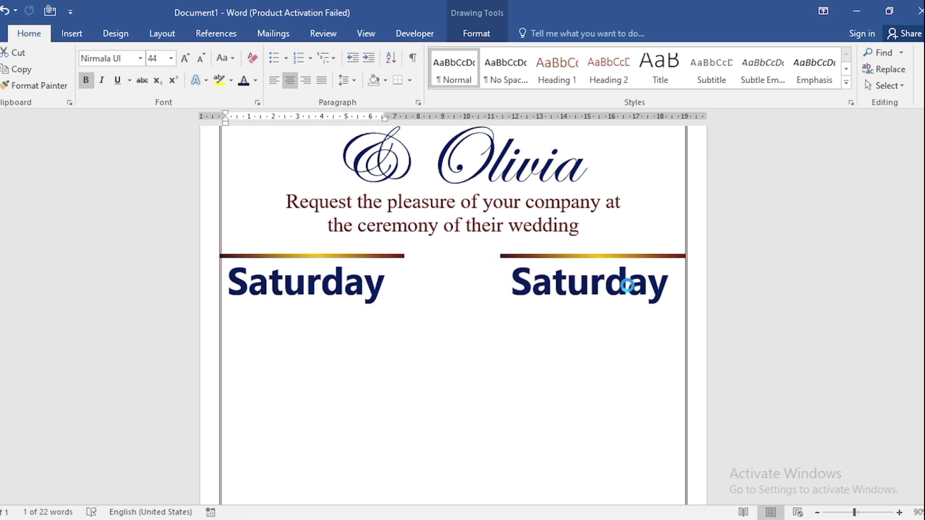
{"action": "double_click", "coordinate": [583, 288]}
{"action": "type", "text": "AT 10:00"}
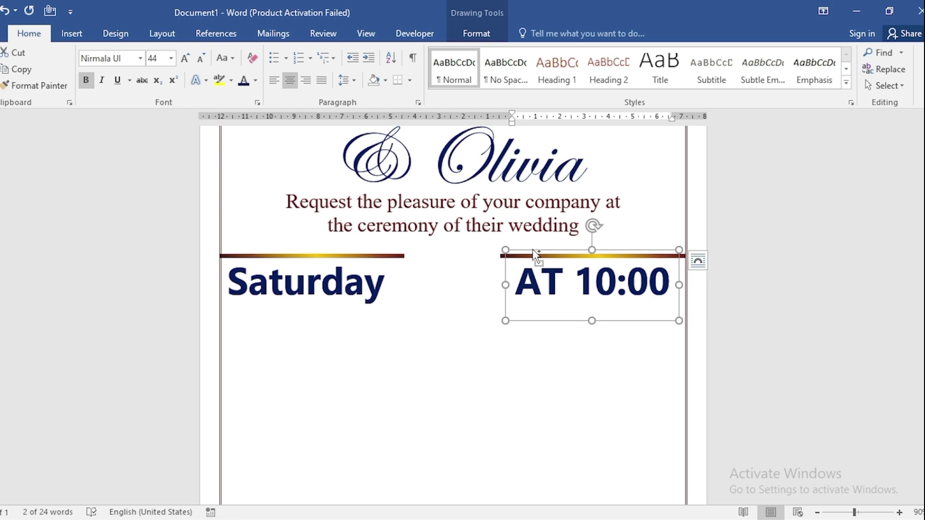
- Copy the time text box into the space between day and time, enter "29" and enlarge it to size 72
{"action": "left_click_drag", "start_coordinate": [536, 255], "coordinate": [393, 255], "text": "ctrl"}
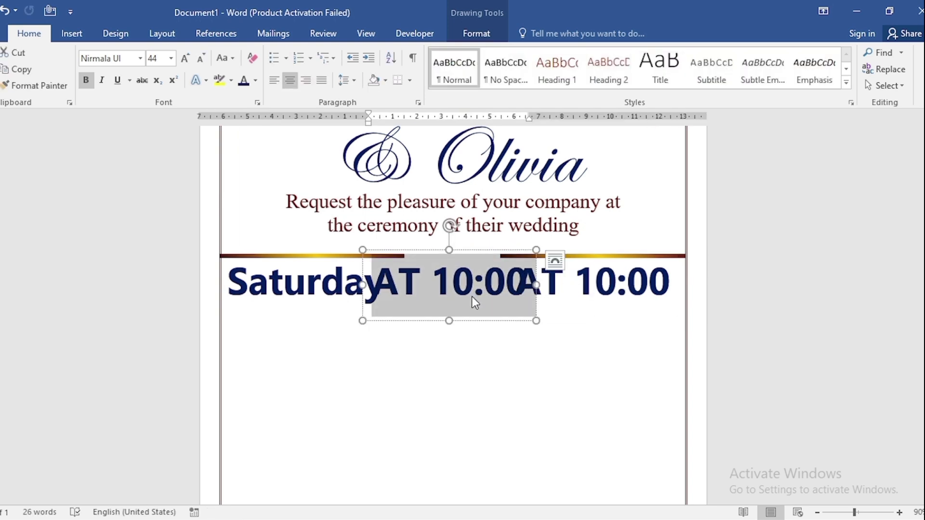
{"action": "type", "text": "29"}
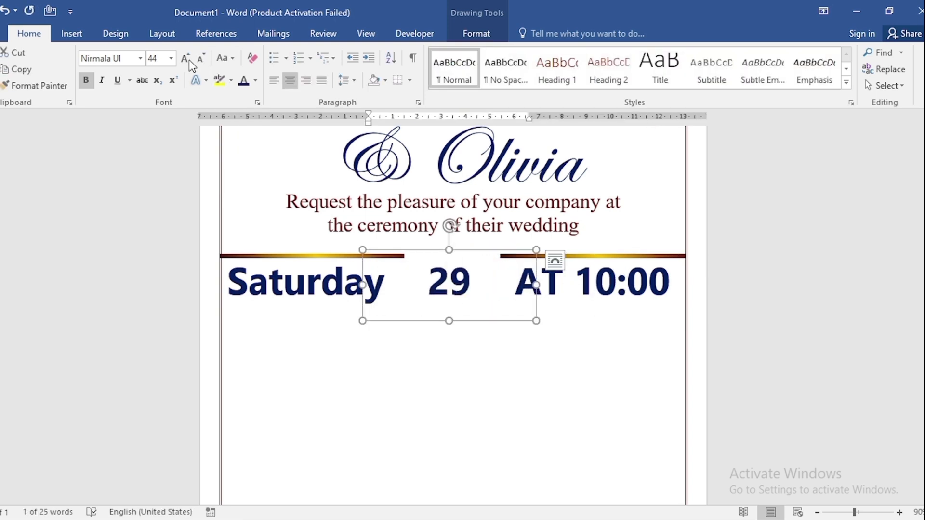
{"action": "left_click", "coordinate": [186, 60]}
{"action": "left_click", "coordinate": [186, 59]}
{"action": "left_click", "coordinate": [186, 59]}
{"action": "left_click", "coordinate": [201, 58]}
- Resize the "29" text box to about 3.3 cm high and 4.4 cm wide, and centre it horizontally
{"action": "left_click_drag", "start_coordinate": [449, 321], "coordinate": [449, 331]}
{"action": "left_click_drag", "start_coordinate": [463, 250], "coordinate": [463, 238]}
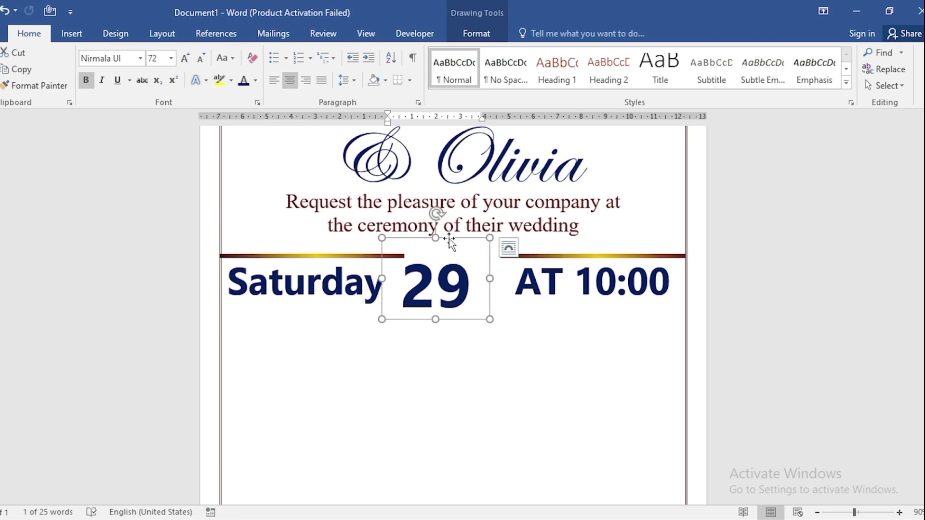
{"action": "left_click", "coordinate": [476, 34]}
{"action": "left_click", "coordinate": [792, 53]}
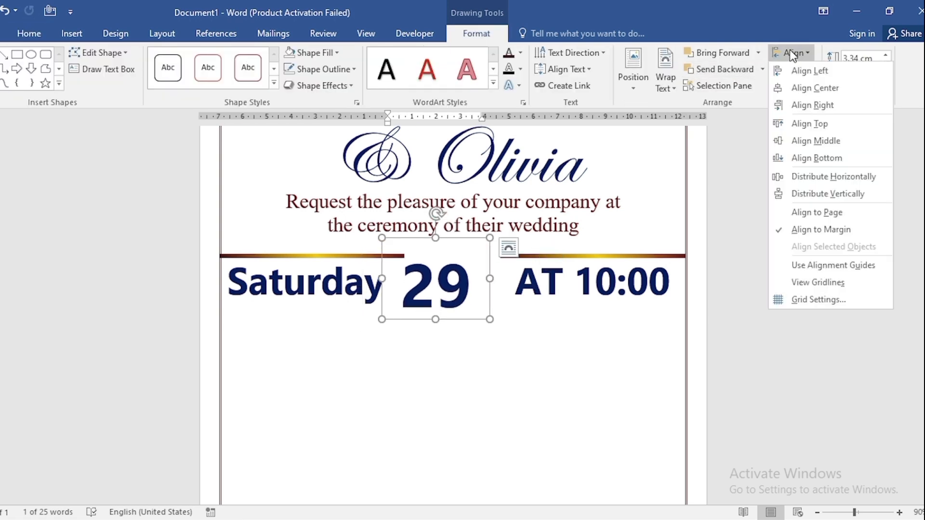
{"action": "left_click", "coordinate": [814, 88]}
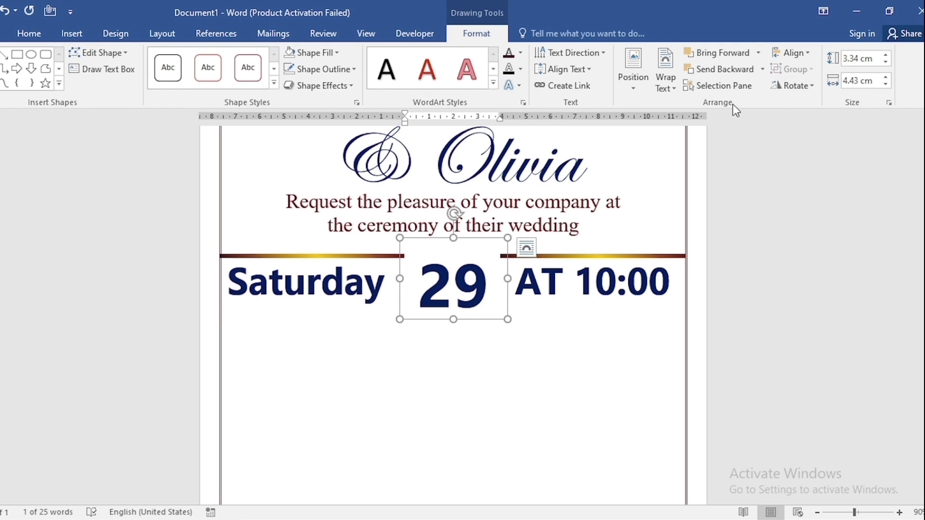
- Select both gradient lines together and place a copy of the pair just below the day and time texts
{"action": "left_click", "coordinate": [717, 86]}
{"action": "left_click", "coordinate": [843, 212]}
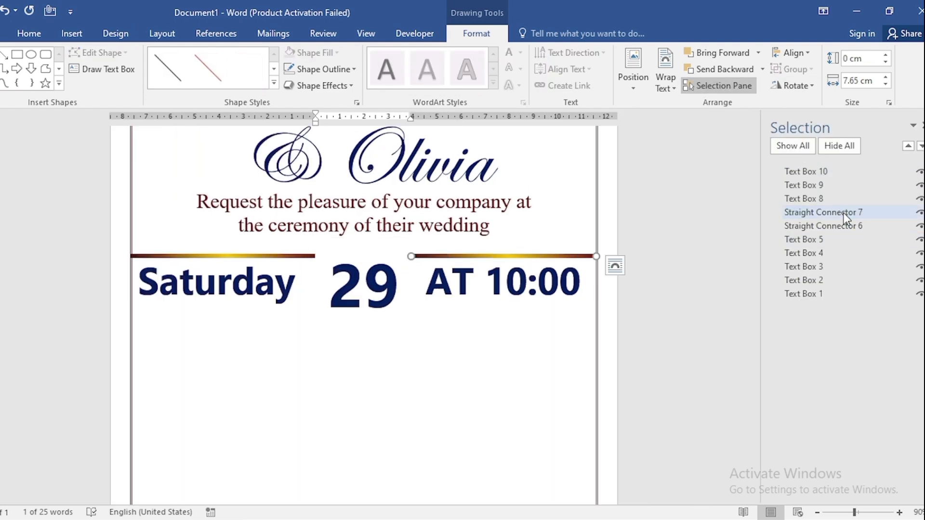
{"action": "left_click", "coordinate": [840, 225], "text": "ctrl"}
{"action": "scroll", "coordinate": [313, 296], "scroll_direction": "up", "scroll_amount": 1}
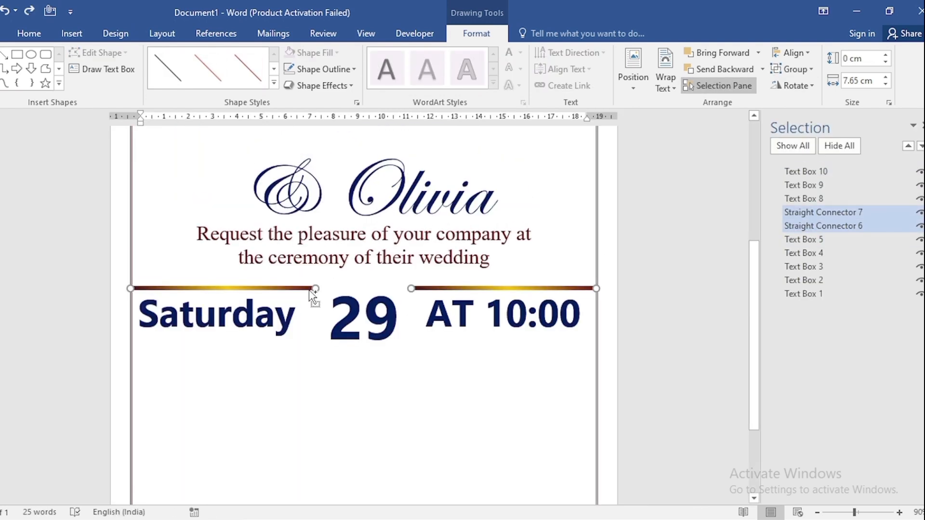
{"action": "left_click_drag", "start_coordinate": [313, 296], "coordinate": [304, 343]}
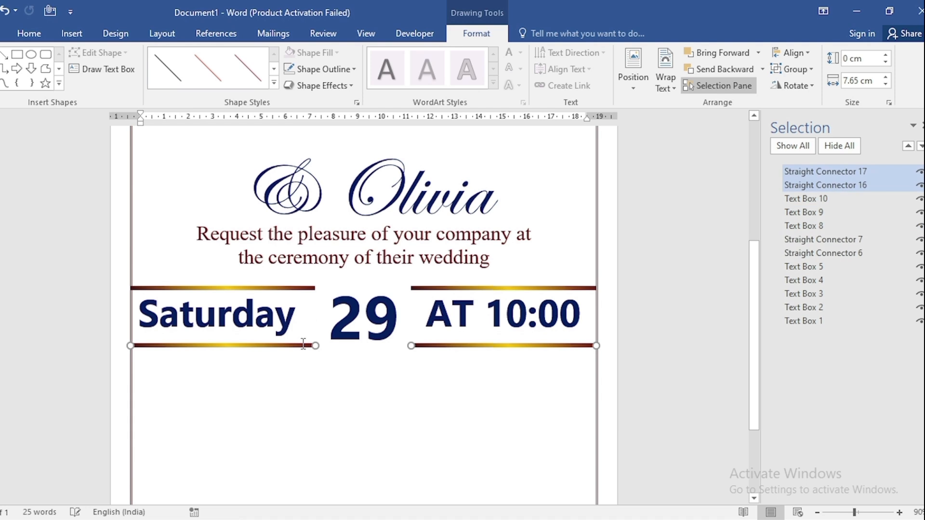
{"action": "left_click", "coordinate": [921, 125]}
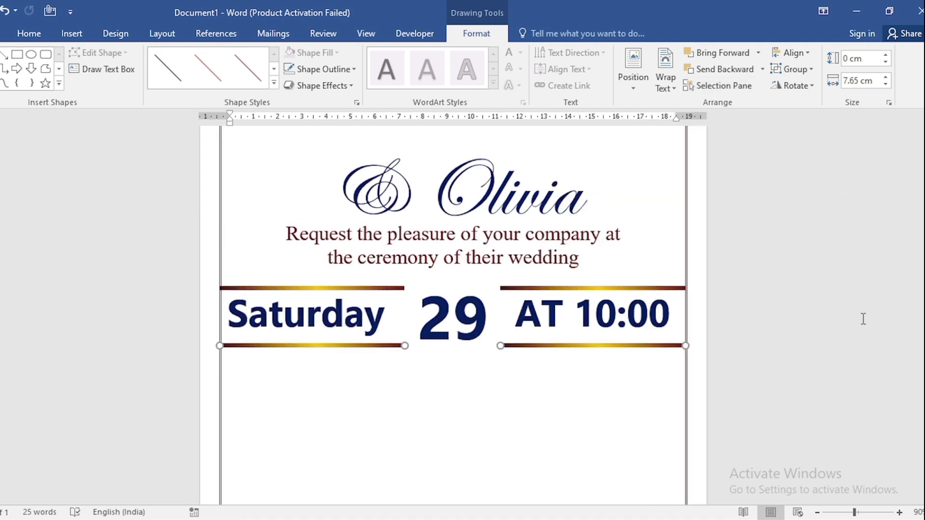
- Duplicate the "29" text box directly below and set the copy's text to size 22 without bold
{"action": "scroll", "coordinate": [864, 319], "scroll_direction": "down", "scroll_amount": 2}
{"action": "left_click", "coordinate": [466, 212]}
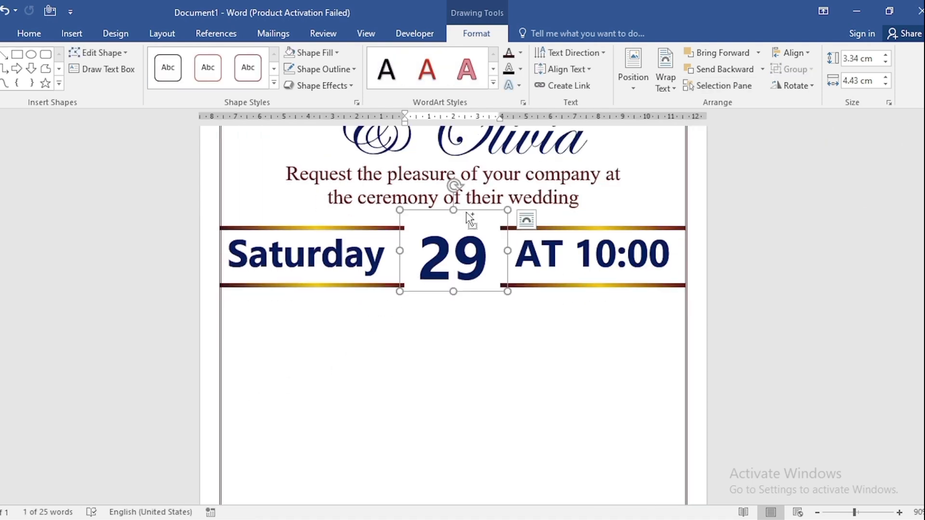
{"action": "left_click_drag", "start_coordinate": [470, 219], "coordinate": [469, 289]}
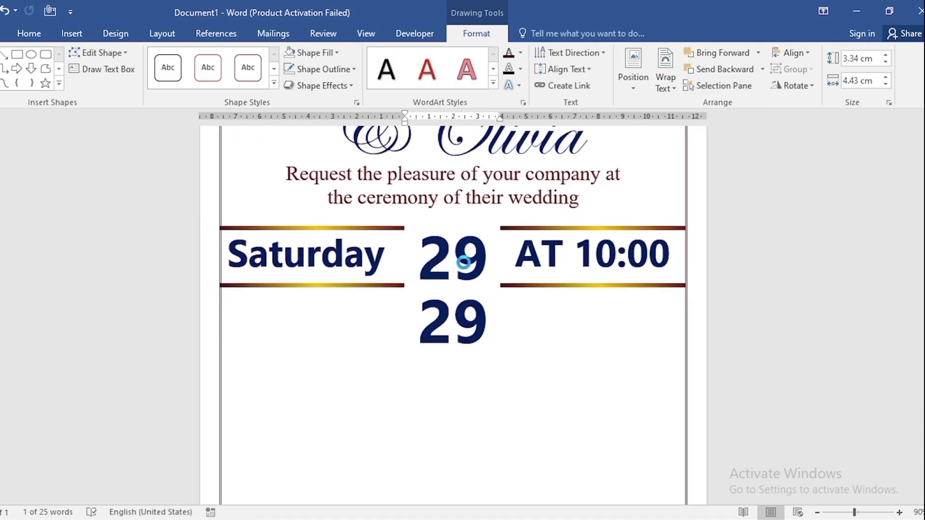
{"action": "double_click", "coordinate": [474, 344]}
{"action": "left_click", "coordinate": [27, 35]}
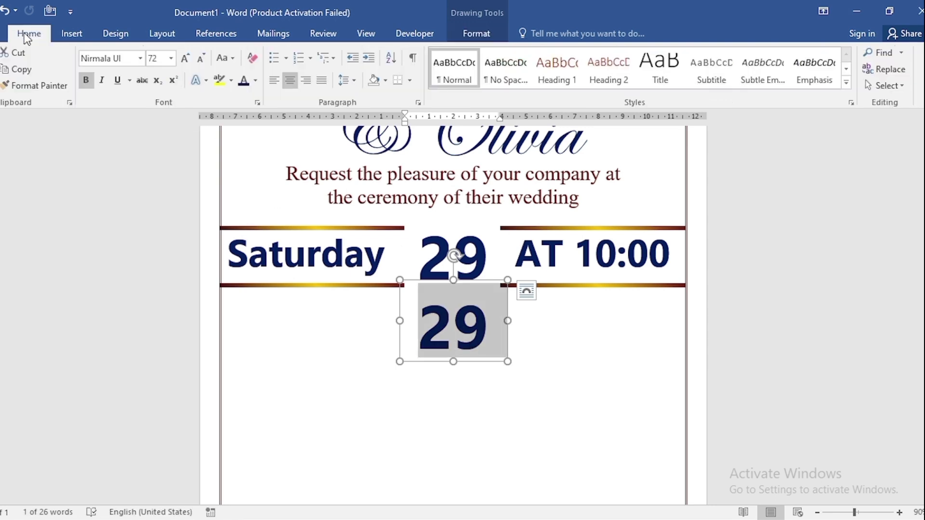
{"action": "left_click", "coordinate": [154, 58]}
{"action": "key", "text": "Return"}
{"action": "left_click", "coordinate": [86, 80]}
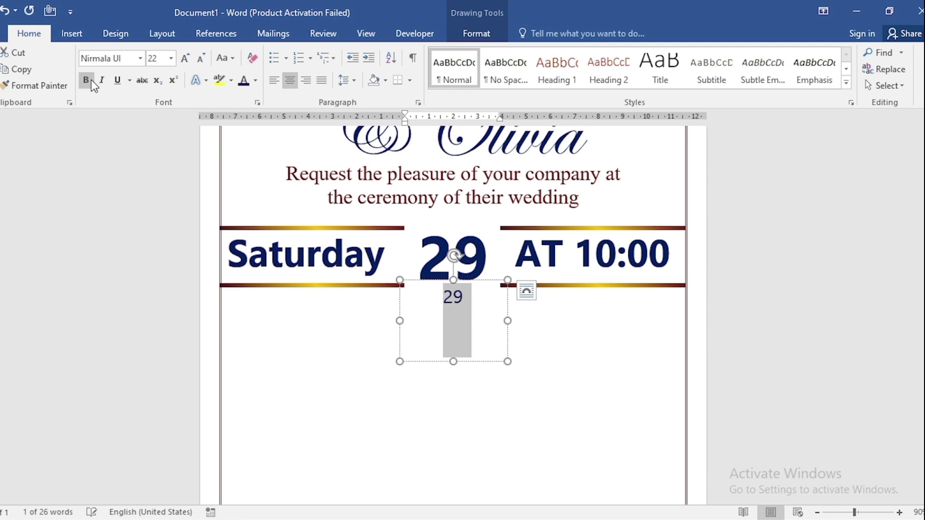
- Replace the copied text with "December" and colour it dark red
{"action": "type", "text": "December"}
{"action": "left_click", "coordinate": [255, 81]}
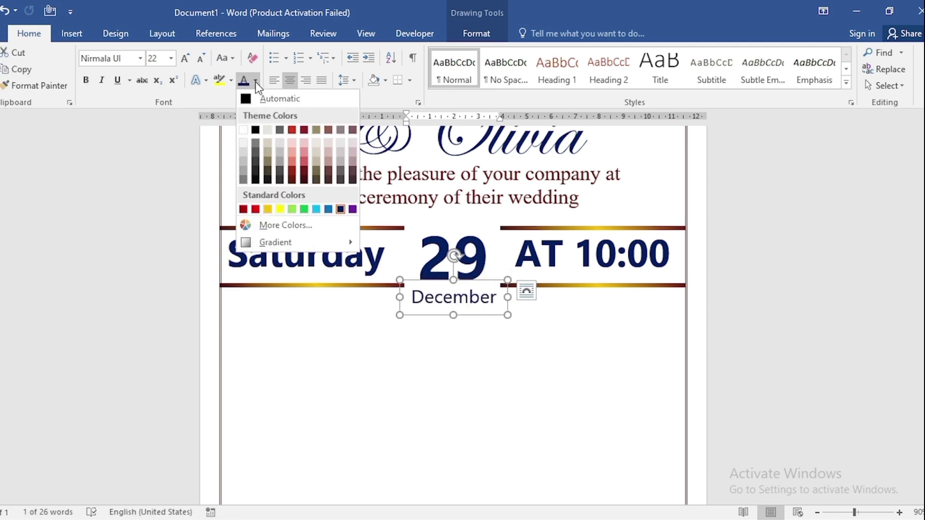
{"action": "left_click", "coordinate": [305, 185]}
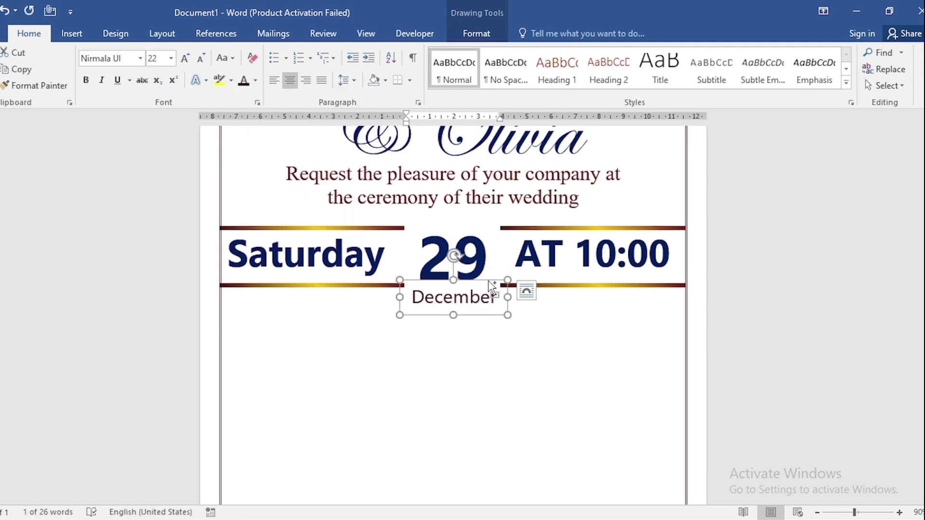
- Duplicate the "December" text box further down and set the copy's font to Times New Roman at size 44
{"action": "left_click_drag", "start_coordinate": [490, 284], "coordinate": [486, 359]}
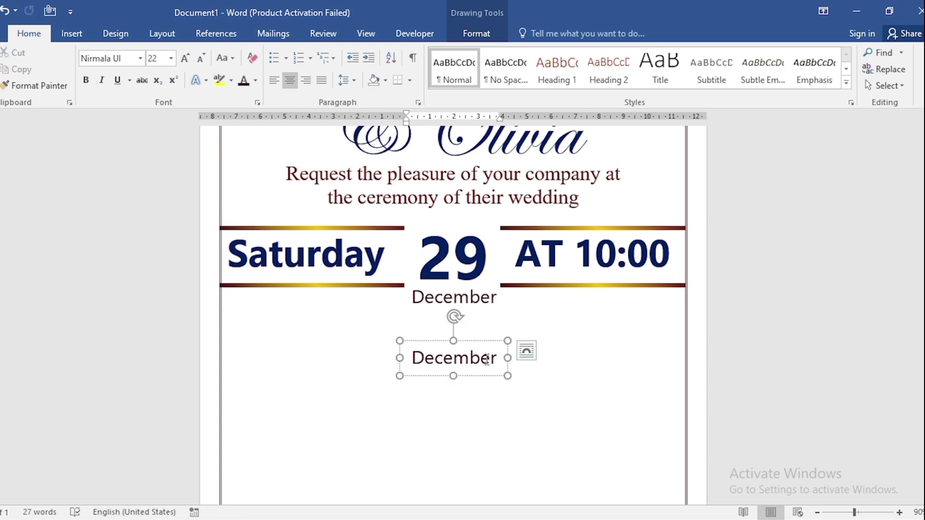
{"action": "scroll", "coordinate": [486, 359], "scroll_direction": "down", "scroll_amount": 1}
{"action": "left_click", "coordinate": [435, 357]}
{"action": "double_click", "coordinate": [434, 357]}
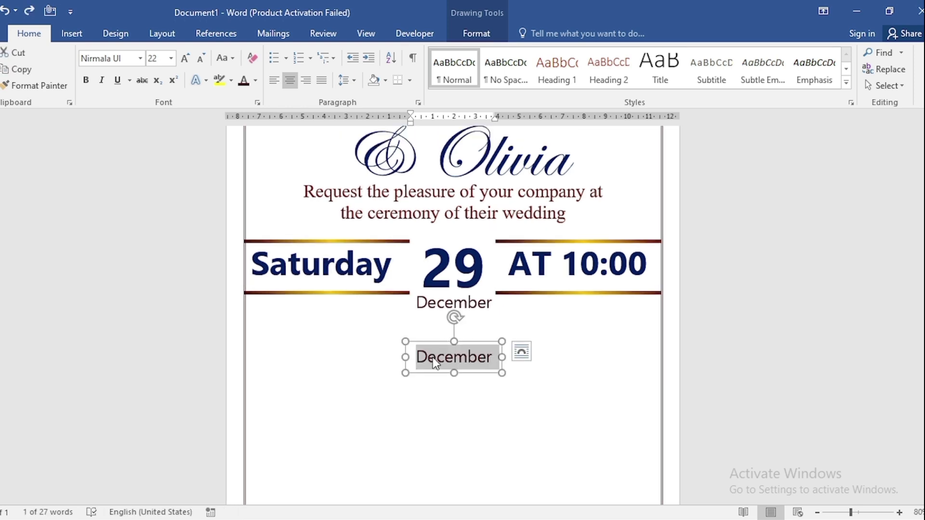
{"action": "left_click", "coordinate": [140, 59]}
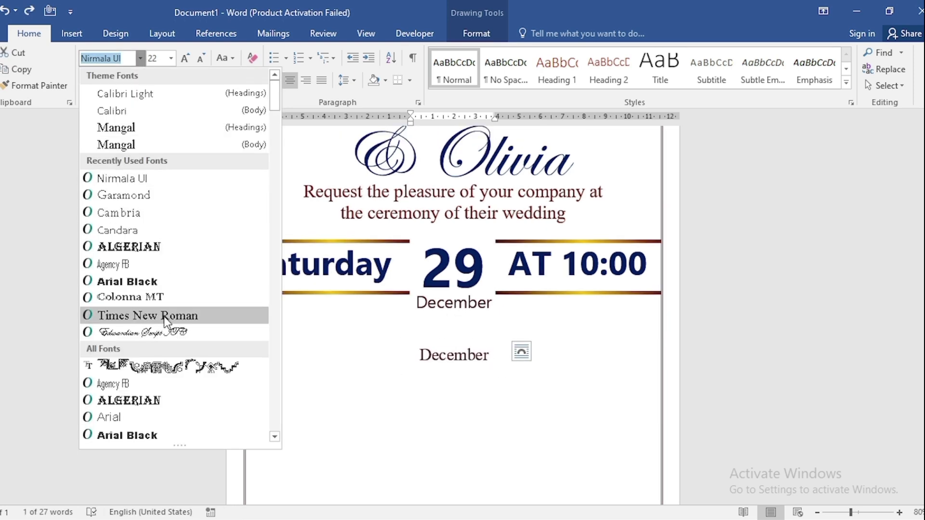
{"action": "left_click", "coordinate": [163, 316]}
{"action": "left_click", "coordinate": [155, 60]}
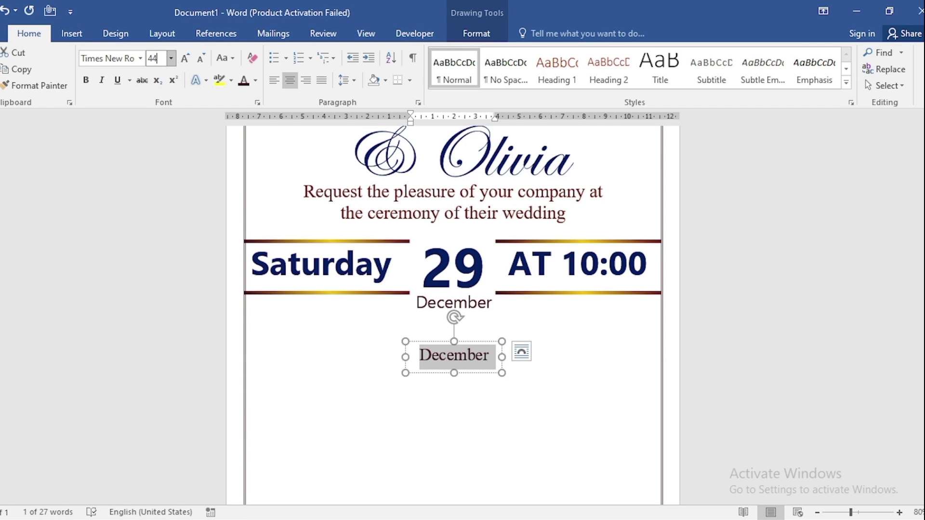
{"action": "key", "text": "Return"}
- Paste the venue address into the copied text box and enlarge the box until the address fits on one line
{"action": "key", "text": "ctrl+v"}
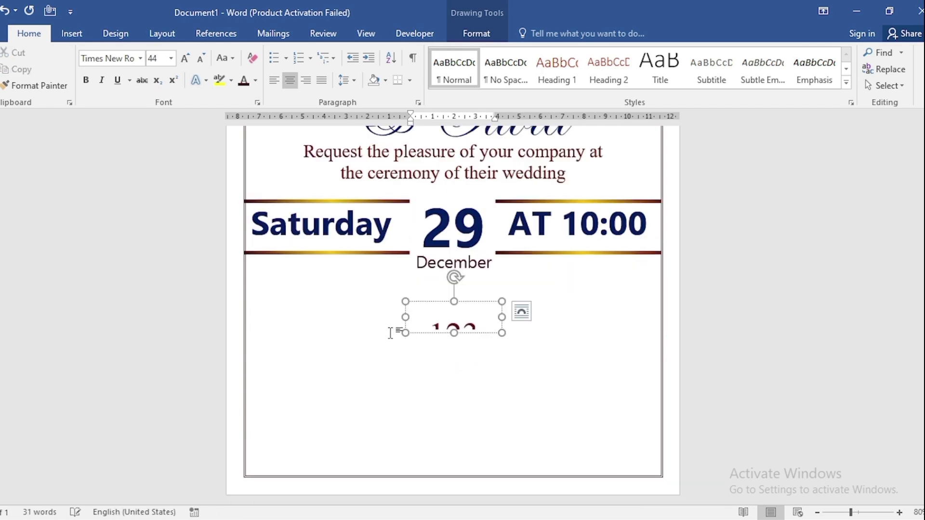
{"action": "left_click_drag", "start_coordinate": [405, 317], "coordinate": [267, 318]}
{"action": "left_click_drag", "start_coordinate": [384, 333], "coordinate": [383, 365]}
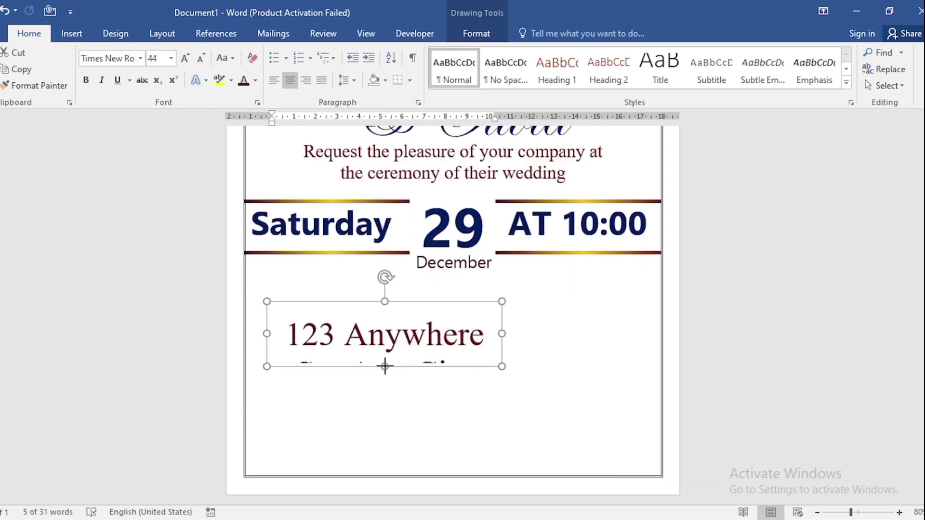
{"action": "left_click_drag", "start_coordinate": [502, 333], "coordinate": [664, 332]}
- Centre the address text box horizontally and nudge it slightly up towards the month
{"action": "left_click", "coordinate": [476, 33]}
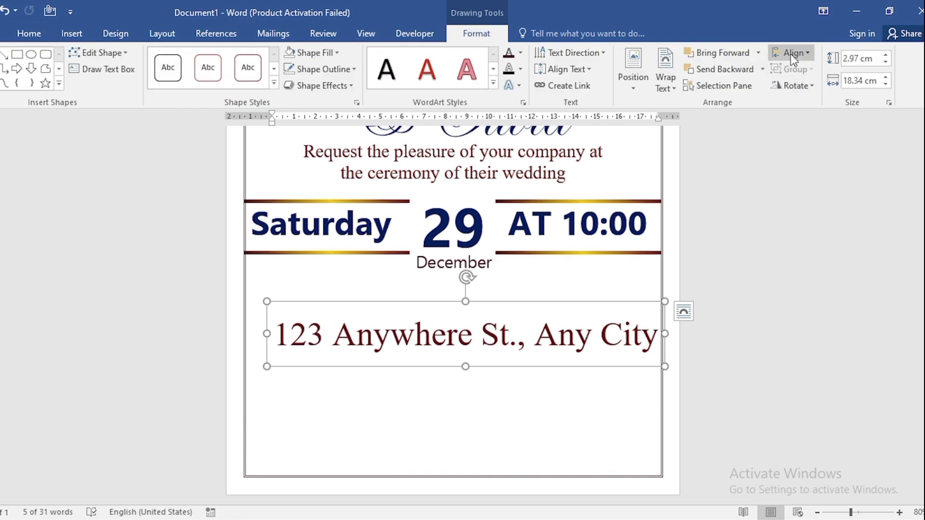
{"action": "left_click", "coordinate": [790, 53]}
{"action": "left_click", "coordinate": [813, 88]}
{"action": "key", "text": "Up"}
{"action": "key", "text": "Up"}
{"action": "key", "text": "Up"}
{"action": "key", "text": "Up"}
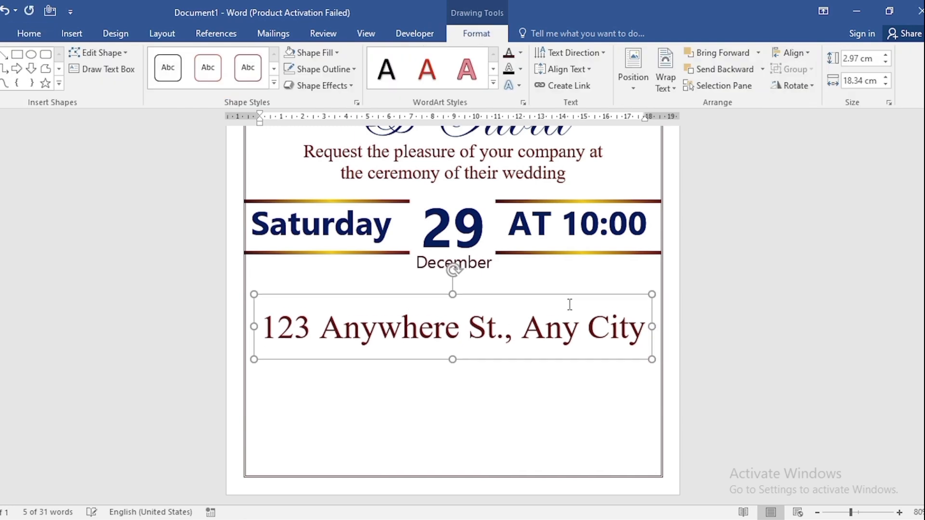
- Duplicate the address text box below and set the copy's font to Edwardian Script ITC at size 76
{"action": "left_click_drag", "start_coordinate": [518, 347], "coordinate": [510, 400]}
{"action": "left_click", "coordinate": [507, 380]}
{"action": "key", "text": "ctrl+a"}
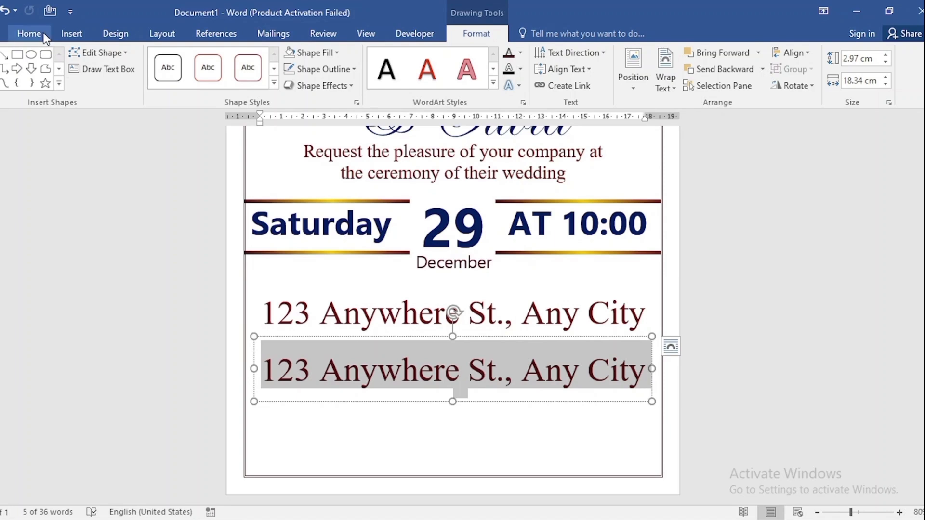
{"action": "left_click", "coordinate": [28, 33]}
{"action": "left_click", "coordinate": [141, 58]}
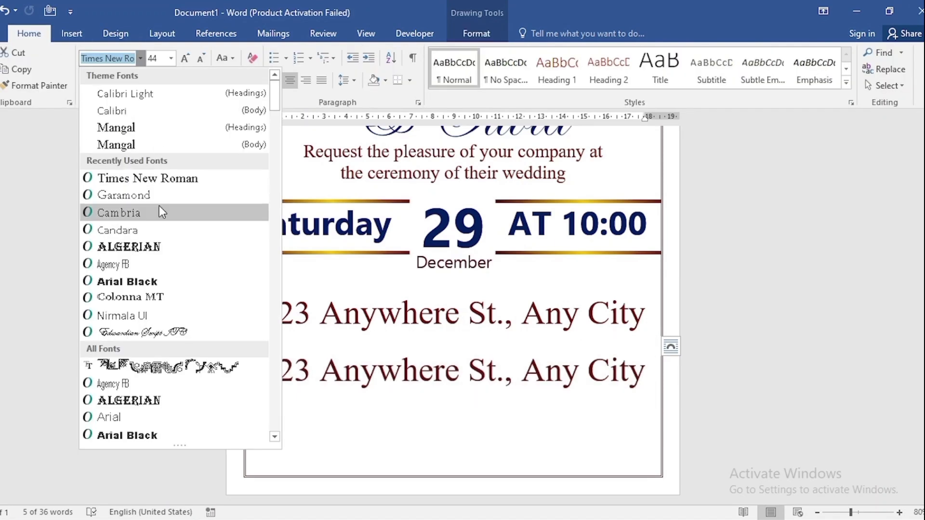
{"action": "left_click", "coordinate": [136, 333]}
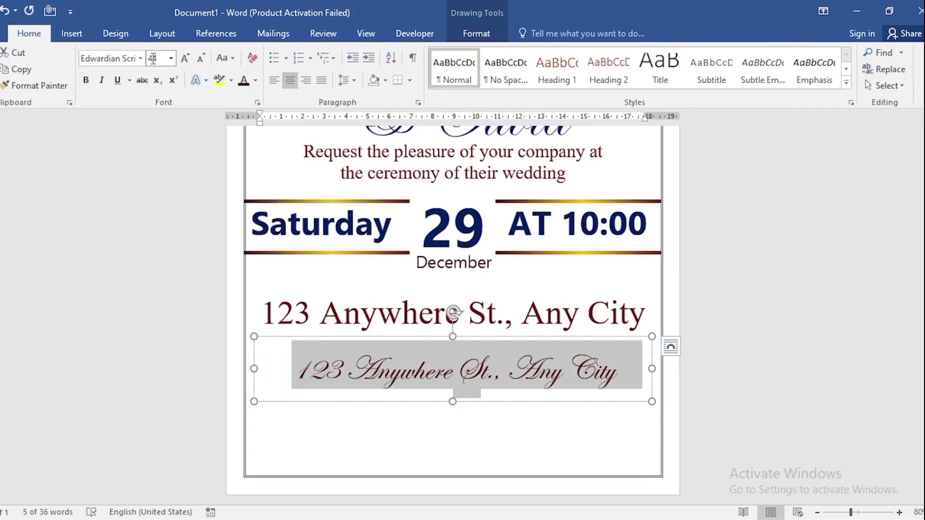
{"action": "left_click", "coordinate": [155, 59]}
{"action": "type", "text": "76"}
{"action": "key", "text": "Return"}
- Replace the copied address with "Reception to follow" and colour it standard dark blue
{"action": "type", "text": "Reception to follow"}
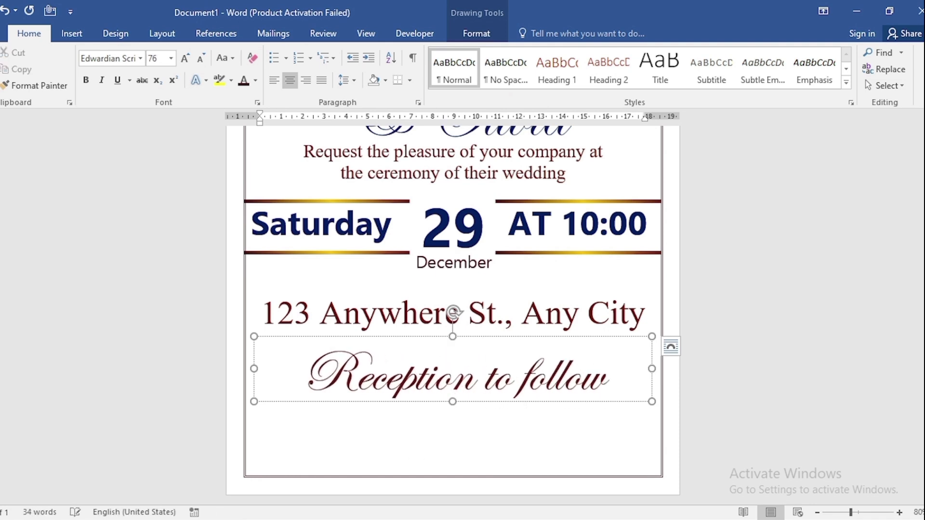
{"action": "key", "text": "ctrl+a"}
{"action": "left_click", "coordinate": [255, 80]}
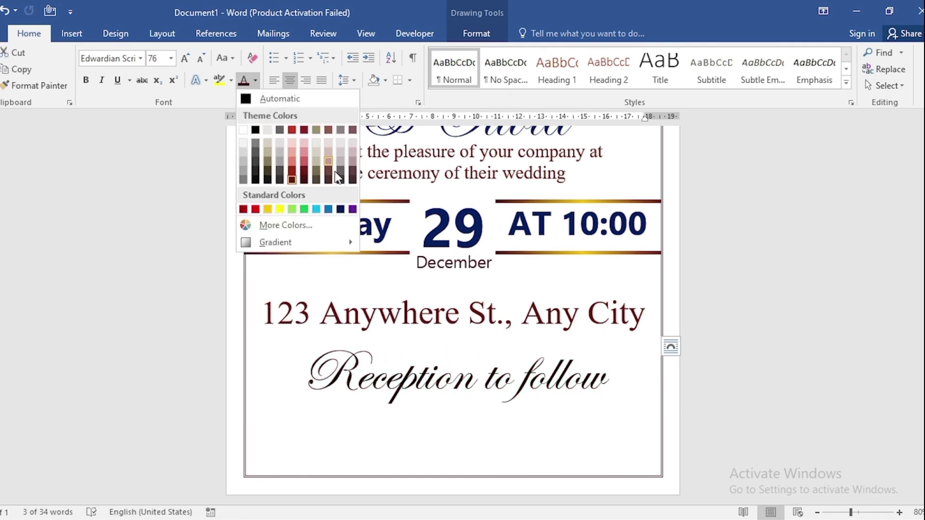
{"action": "left_click", "coordinate": [340, 209]}
{"action": "left_click", "coordinate": [221, 231]}
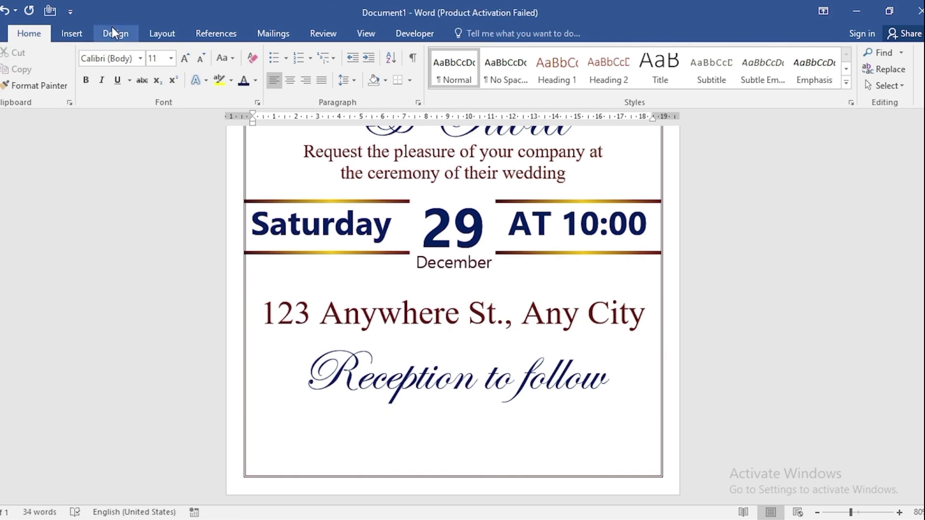
- Draw a Down Ribbon banner about 13.6 cm wide and 2.1 cm high below the reception text
{"action": "left_click", "coordinate": [72, 35]}
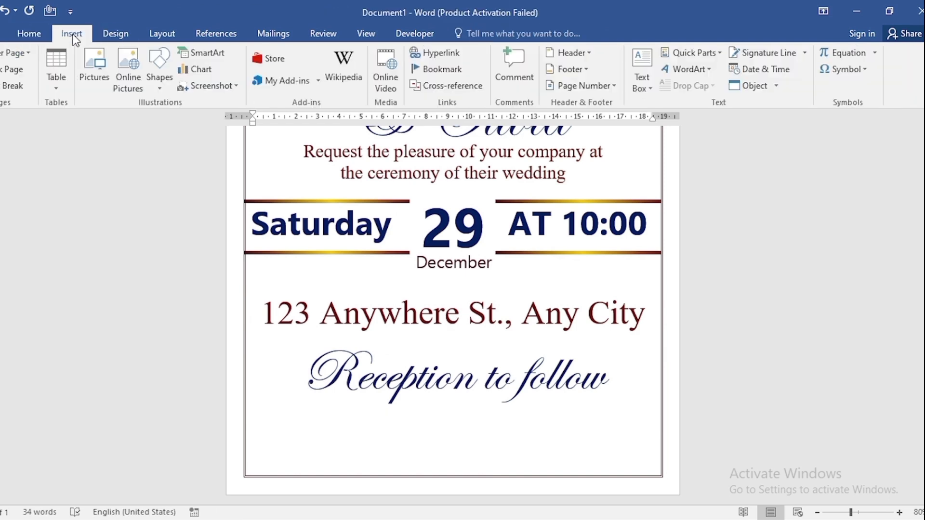
{"action": "left_click", "coordinate": [153, 80]}
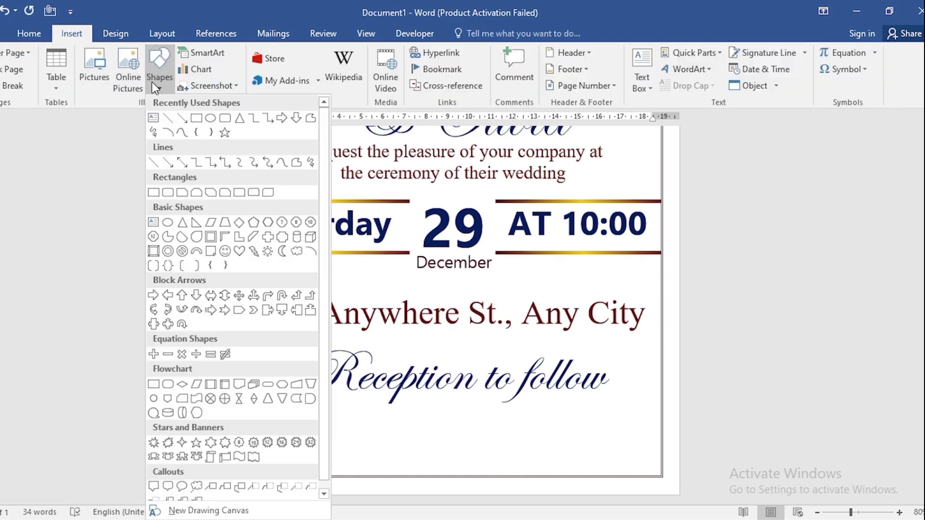
{"action": "left_click", "coordinate": [171, 458]}
{"action": "mouse_move", "coordinate": [312, 420]}
{"action": "left_mouse_down"}
{"action": "mouse_move", "coordinate": [553, 468]}
{"action": "mouse_move", "coordinate": [606, 466]}
{"action": "left_mouse_up"}
- Fill the ribbon banner with the darkest theme red and remove its outline
{"action": "left_click", "coordinate": [311, 54]}
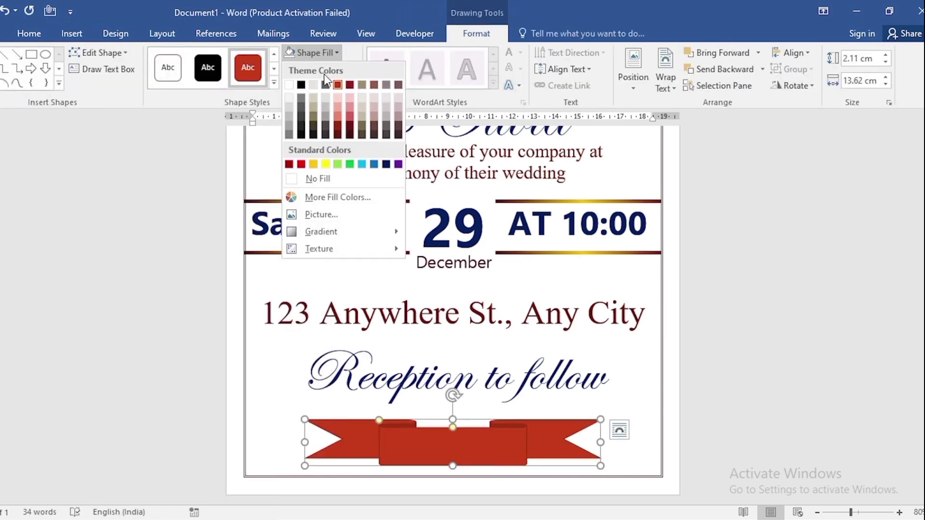
{"action": "left_click", "coordinate": [350, 135]}
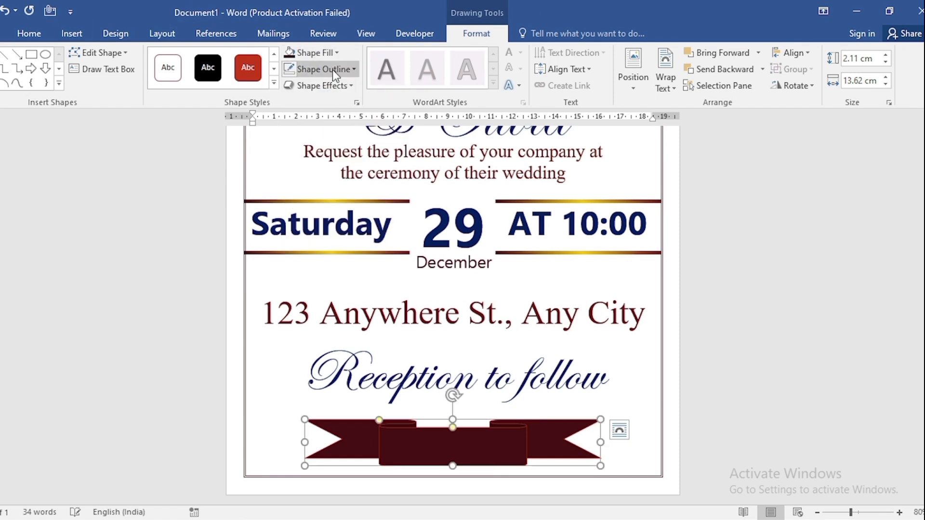
{"action": "left_click", "coordinate": [332, 69]}
{"action": "left_click", "coordinate": [335, 198]}
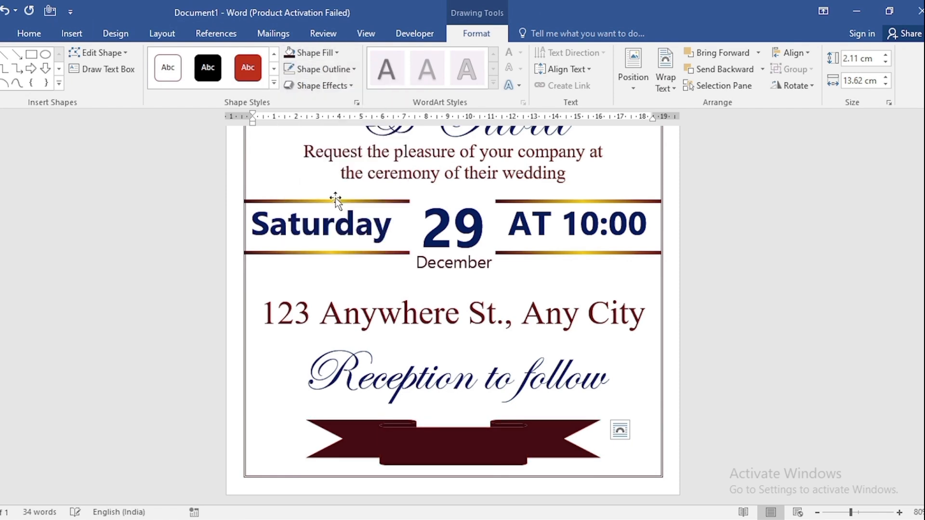
- Deselect the banner, collapse the command ribbon and review the whole invitation page
{"action": "scroll", "coordinate": [687, 427], "scroll_direction": "up", "scroll_amount": 5}
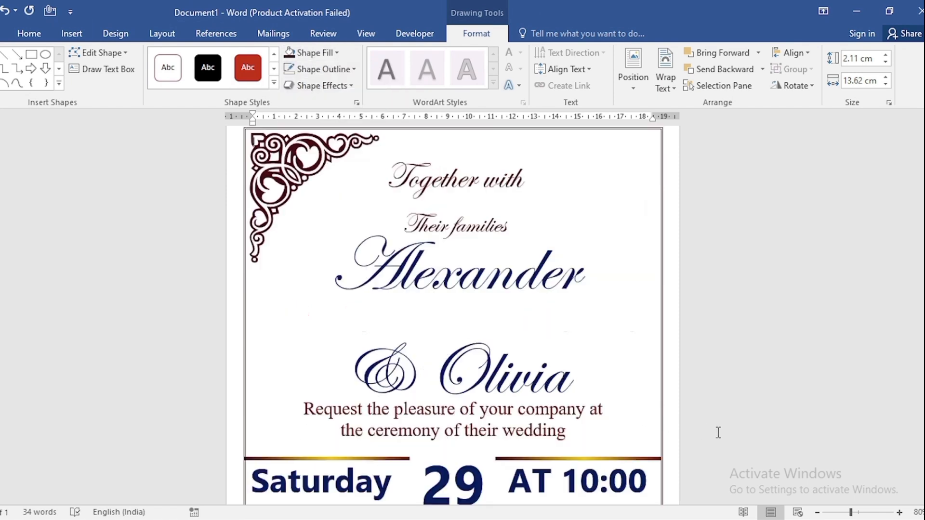
{"action": "left_click", "coordinate": [727, 428]}
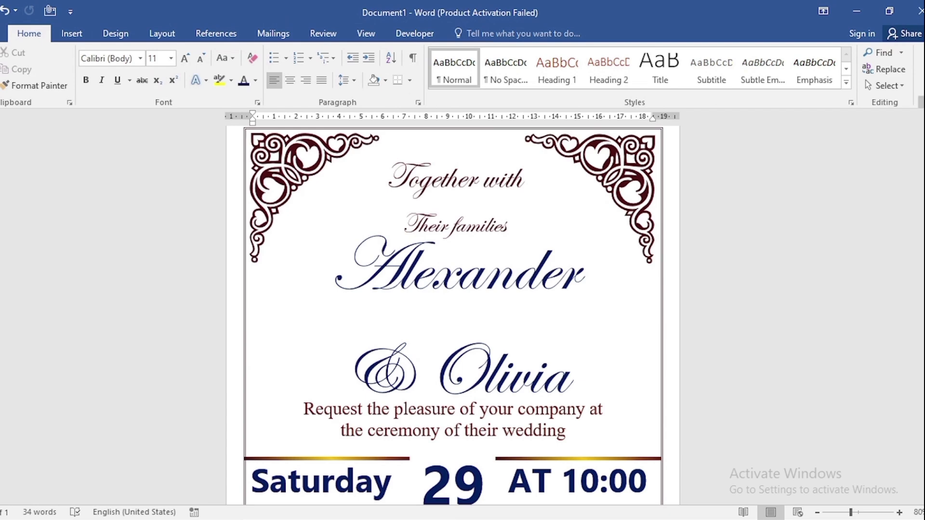
{"action": "key", "text": "ctrl+F1"}
{"action": "scroll", "coordinate": [737, 245], "scroll_direction": "down", "scroll_amount": 3}
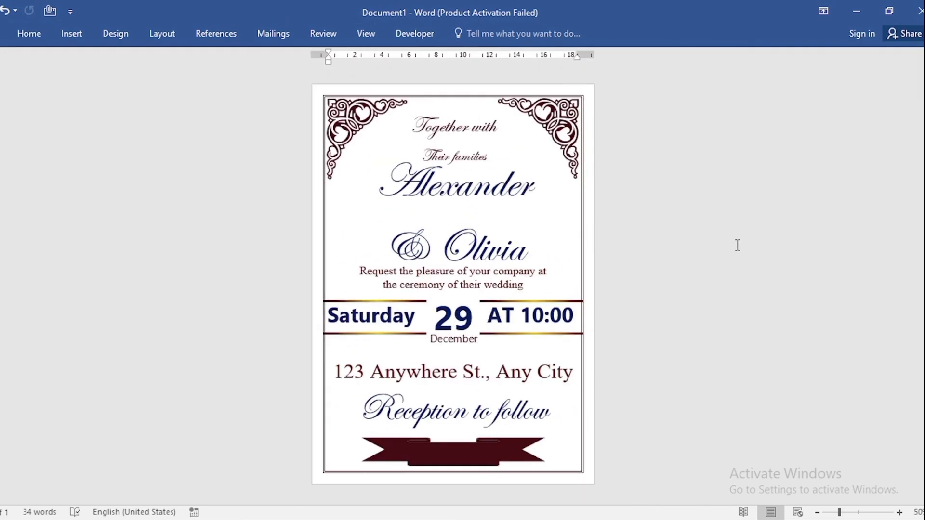